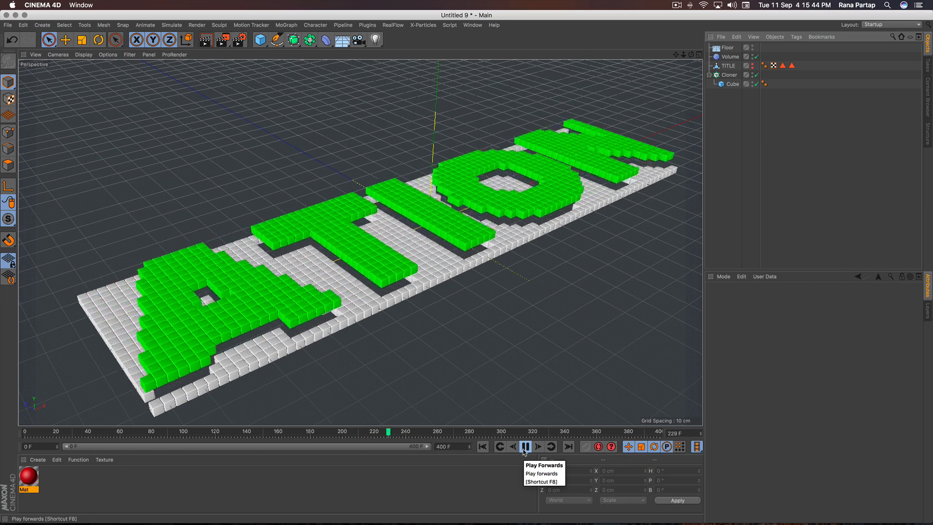
Stop the playback of the finished block-text animation
{"action": "left_click", "coordinate": [524, 447]}
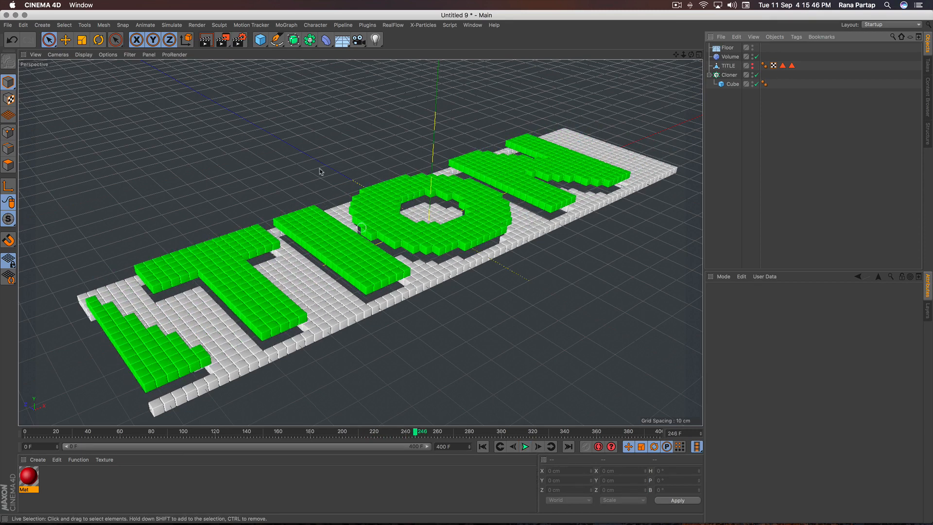
{"action": "key", "text": "ctrl+r"}
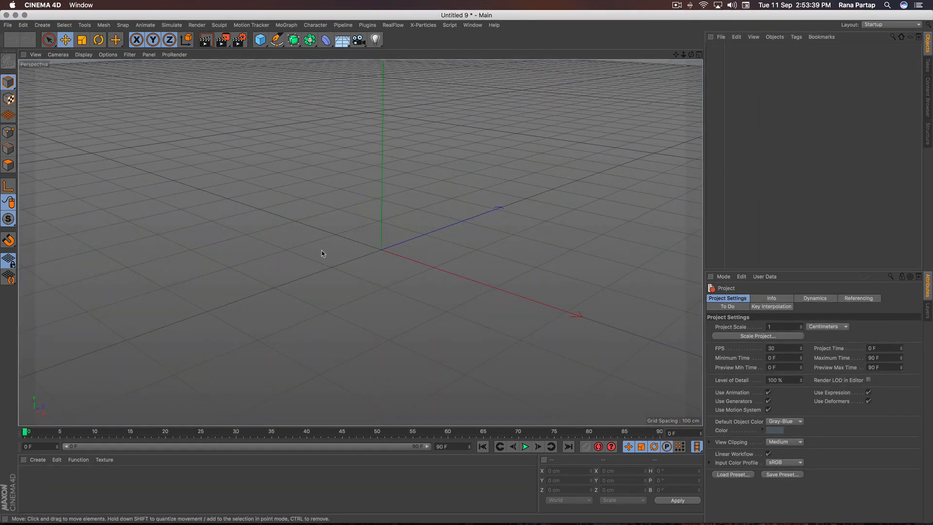
Add a cube primitive to the empty scene
{"action": "left_click", "coordinate": [266, 45]}
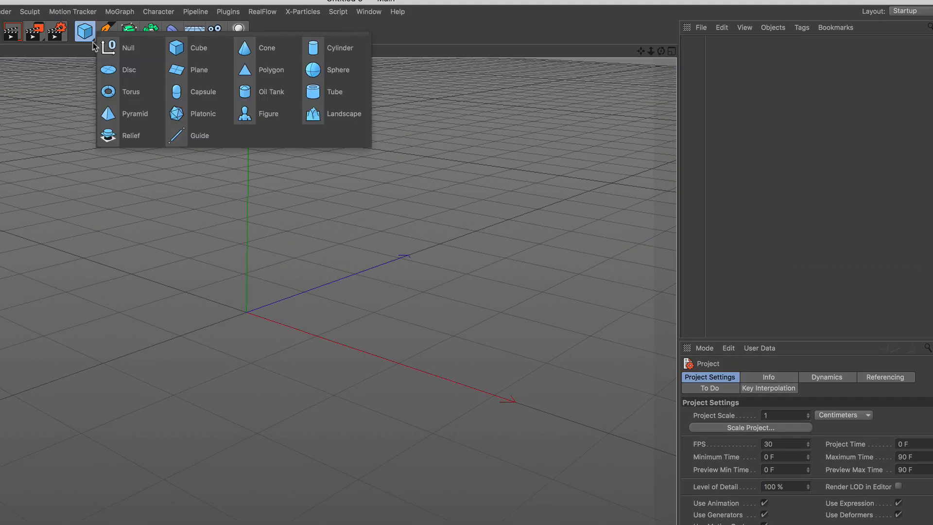
{"action": "left_click", "coordinate": [182, 55]}
{"action": "right_click_drag", "start_coordinate": [259, 320], "coordinate": [259, 262], "text": "alt"}
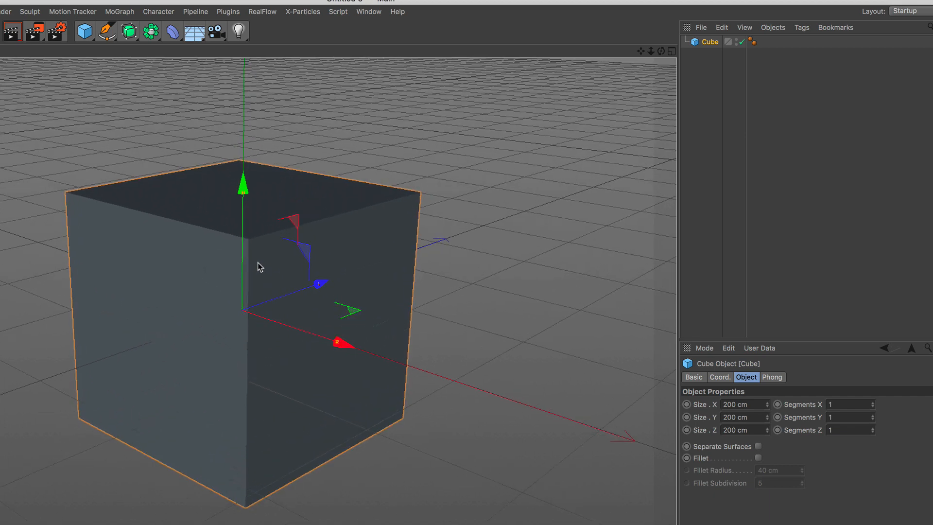
Set the cube's size to 3 cm in X, Y and Z
{"action": "left_click", "coordinate": [731, 404]}
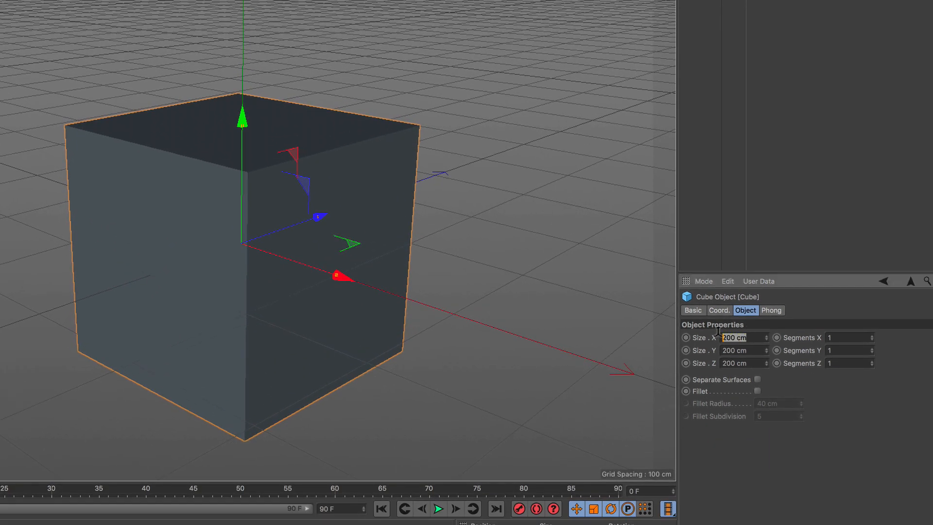
{"action": "type", "text": "3"}
{"action": "key", "text": "Tab"}
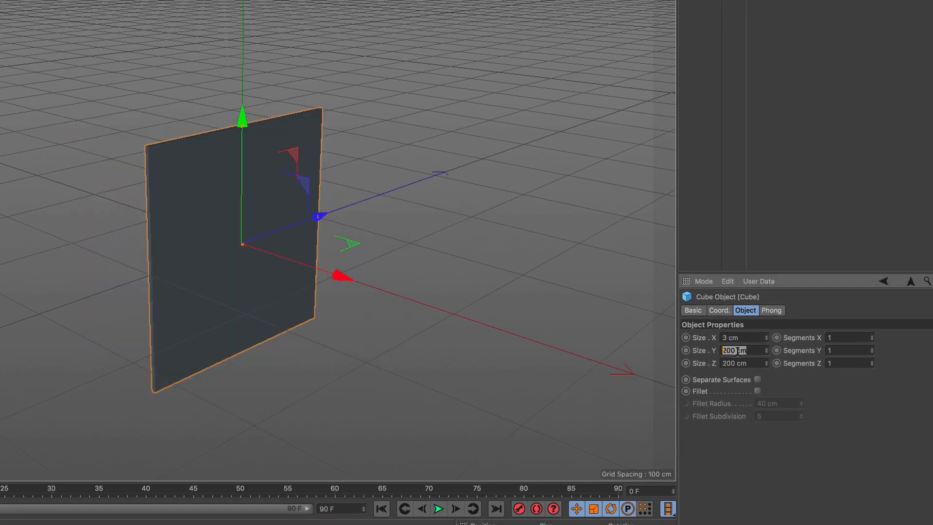
{"action": "type", "text": "3"}
{"action": "key", "text": "Tab"}
{"action": "type", "text": "3"}
{"action": "key", "text": "Return"}
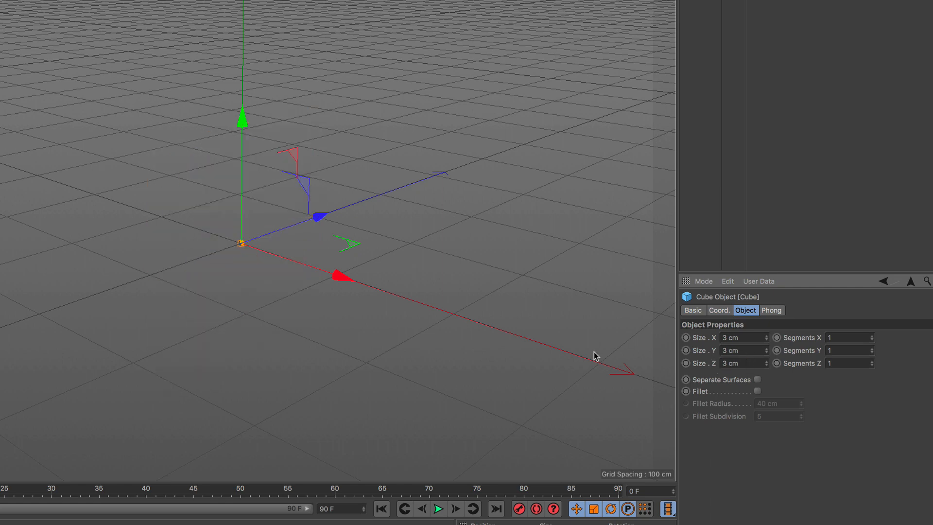
{"action": "right_click_drag", "start_coordinate": [247, 249], "coordinate": [263, 183], "text": "alt"}
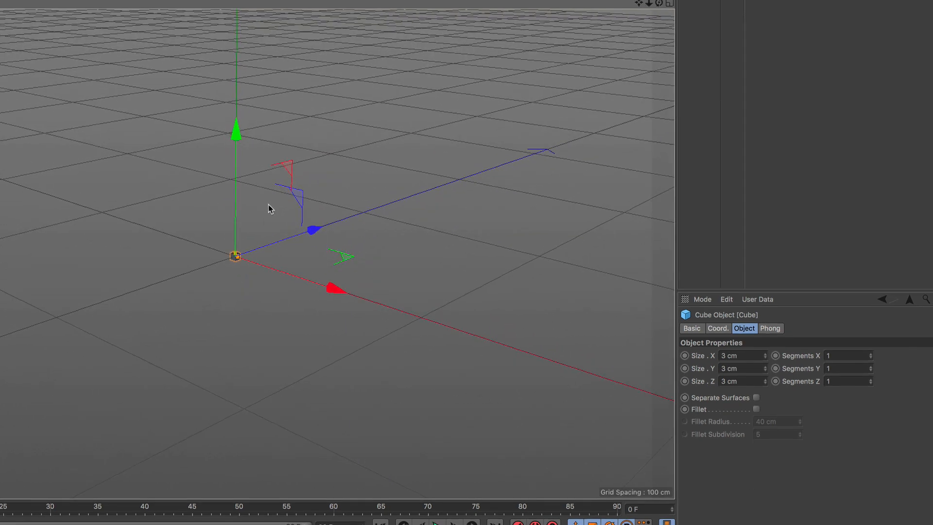
Add a MoGraph Cloner and make the cube its child
{"action": "left_click", "coordinate": [119, 13]}
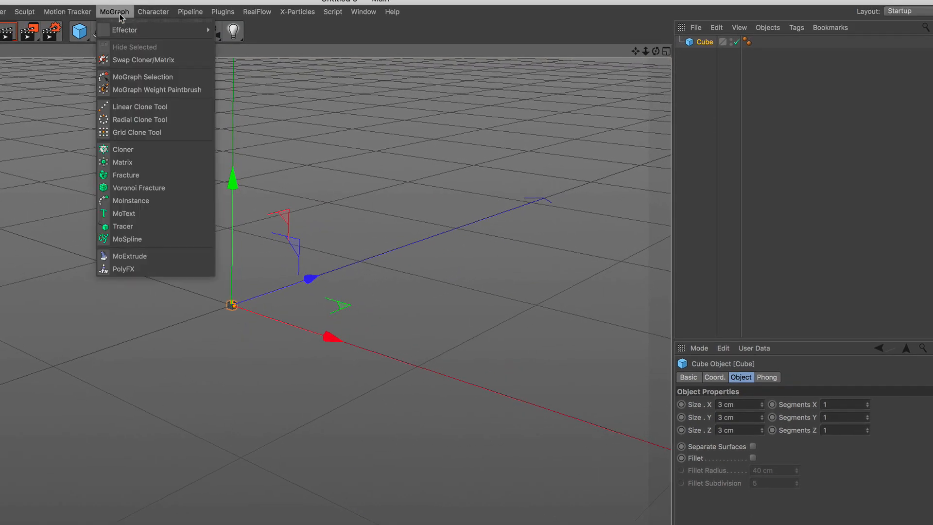
{"action": "left_click", "coordinate": [156, 153]}
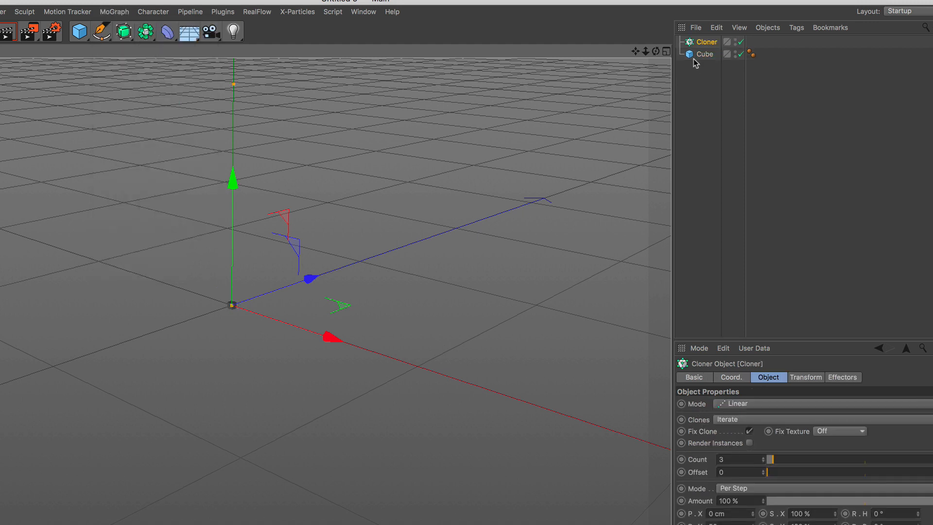
{"action": "left_click_drag", "start_coordinate": [693, 57], "coordinate": [707, 46]}
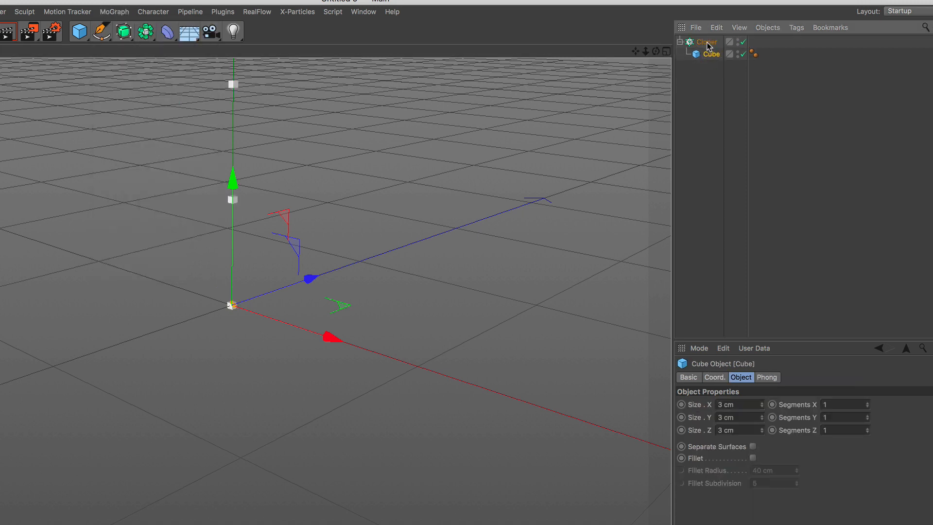
Set the Cloner's mode to Grid Array
{"action": "left_click", "coordinate": [706, 42]}
{"action": "right_click_drag", "start_coordinate": [250, 188], "coordinate": [243, 204], "text": "alt"}
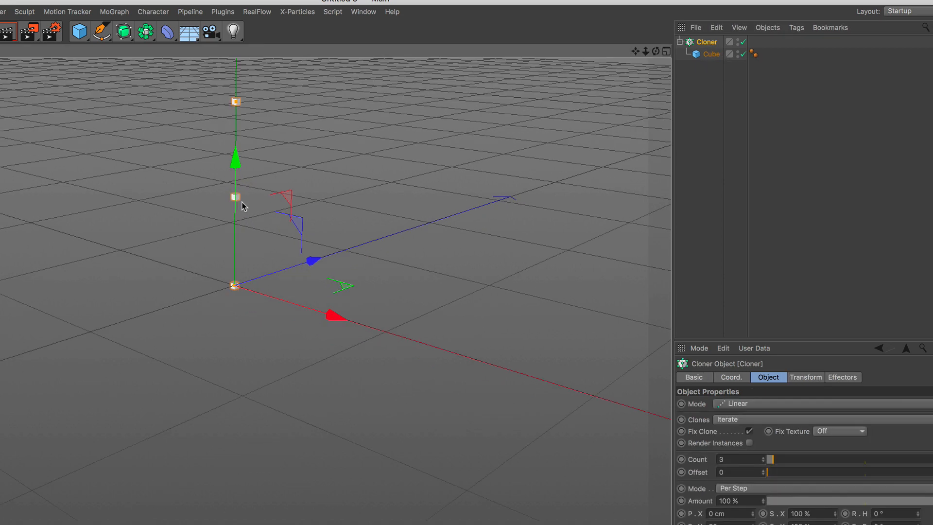
{"action": "middle_click_drag", "start_coordinate": [243, 204], "coordinate": [231, 239], "text": "alt"}
{"action": "right_click_drag", "start_coordinate": [222, 245], "coordinate": [226, 217], "text": "alt"}
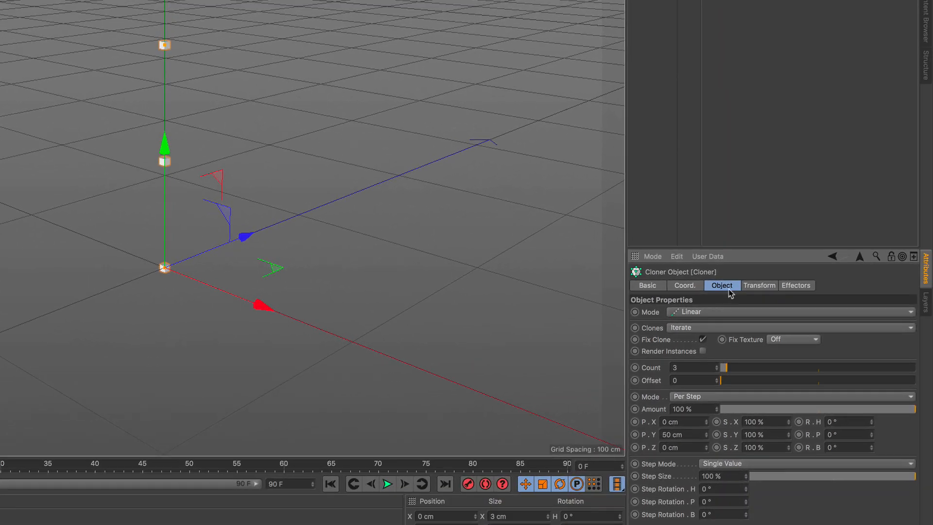
{"action": "left_click", "coordinate": [719, 313]}
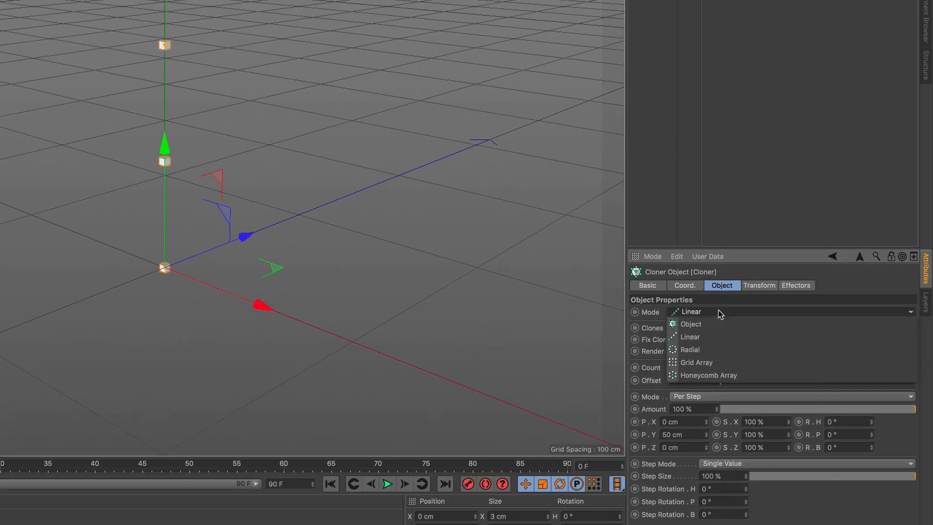
{"action": "left_click", "coordinate": [725, 362]}
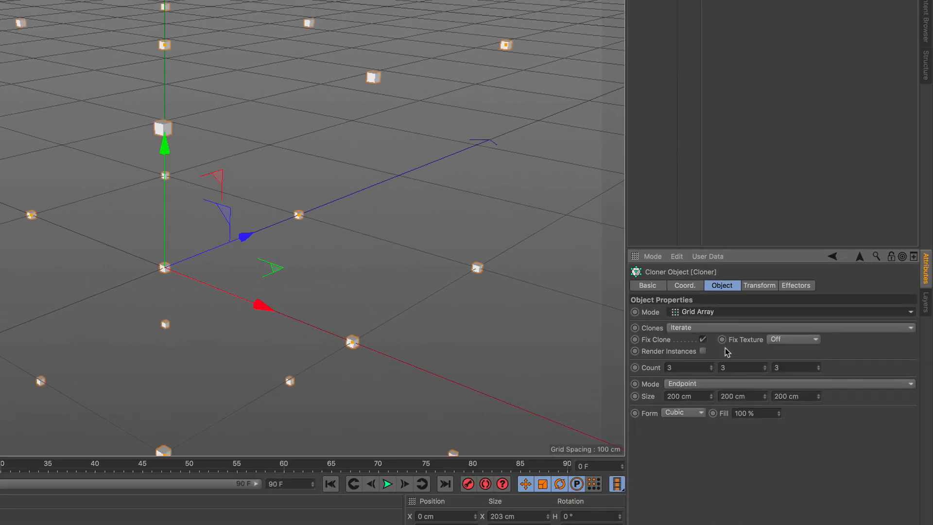
Set the Cloner's grid count to 80 in X, 1 in Y and 20 in Z
{"action": "double_click", "coordinate": [765, 370]}
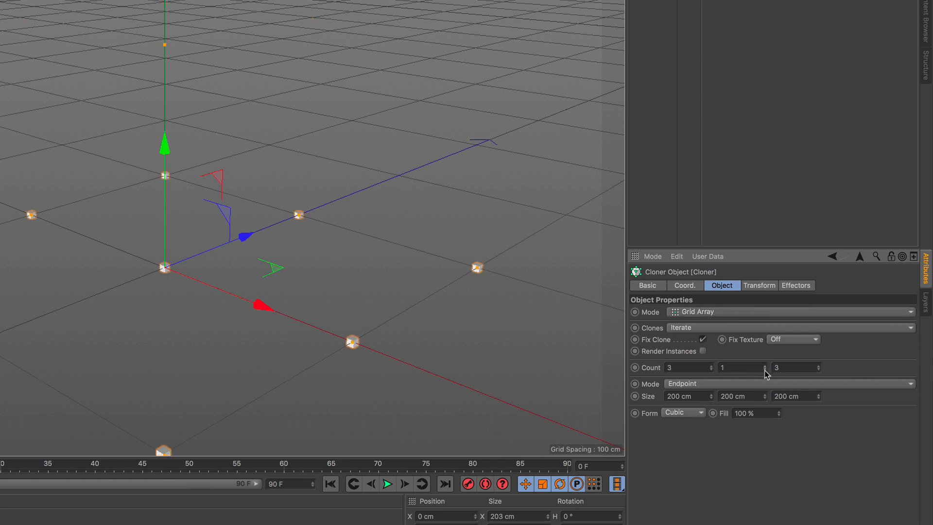
{"action": "mouse_move", "coordinate": [298, 273]}
{"action": "left_mouse_down", "text": "alt"}
{"action": "mouse_move", "coordinate": [144, 258]}
{"action": "mouse_move", "coordinate": [138, 270]}
{"action": "left_mouse_up", "text": "alt"}
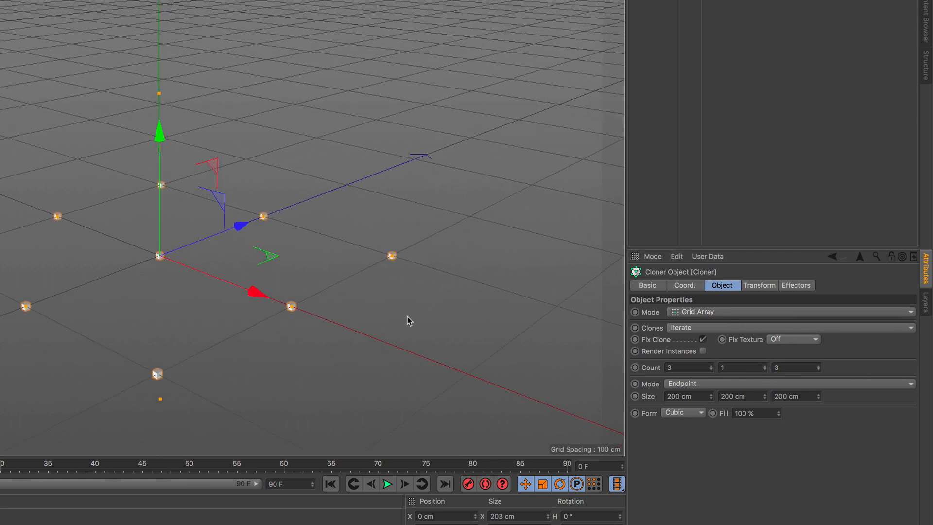
{"action": "double_click", "coordinate": [673, 369]}
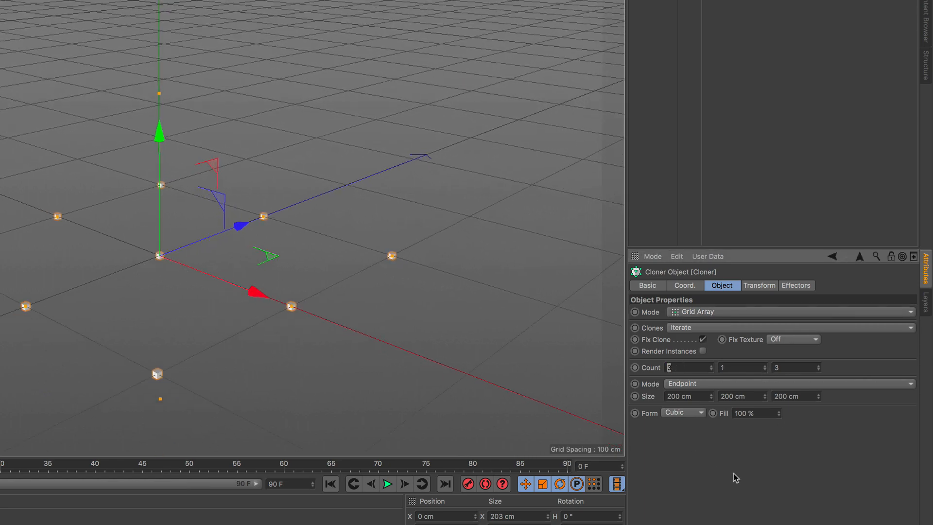
{"action": "type", "text": "80"}
{"action": "key", "text": "Return"}
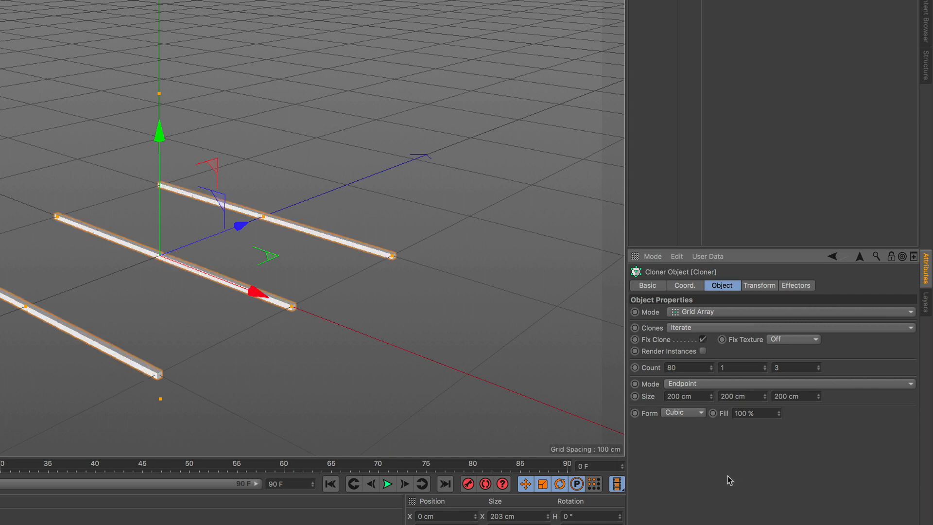
{"action": "left_click", "coordinate": [780, 368]}
{"action": "type", "text": "20"}
{"action": "key", "text": "Return"}
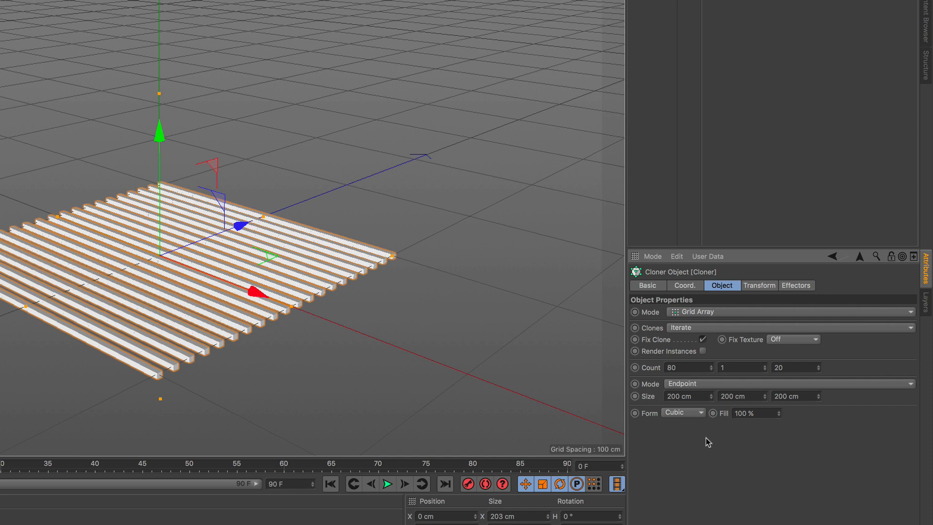
Adjust the Cloner's grid size to 279 cm in X and 109 cm in Z
{"action": "scroll", "coordinate": [173, 290], "scroll_direction": "up", "scroll_amount": 4}
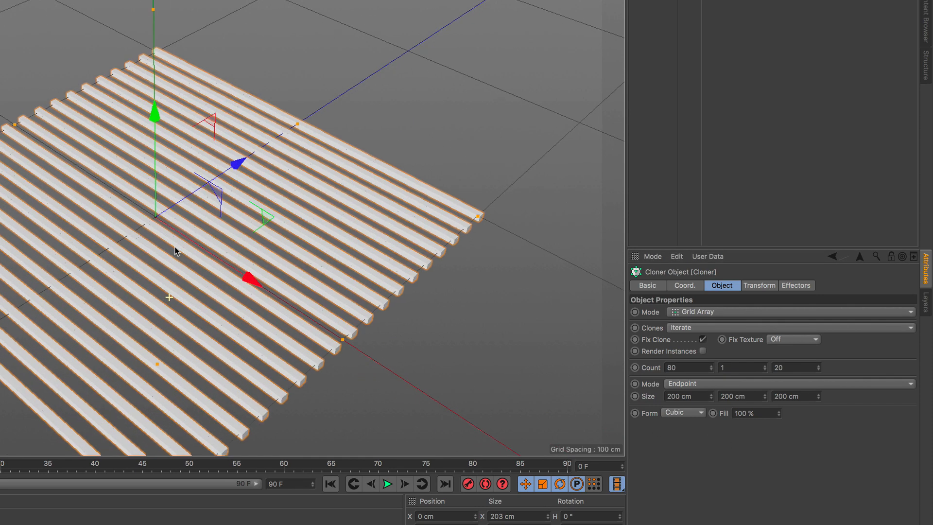
{"action": "left_click_drag", "start_coordinate": [707, 391], "coordinate": [744, 391]}
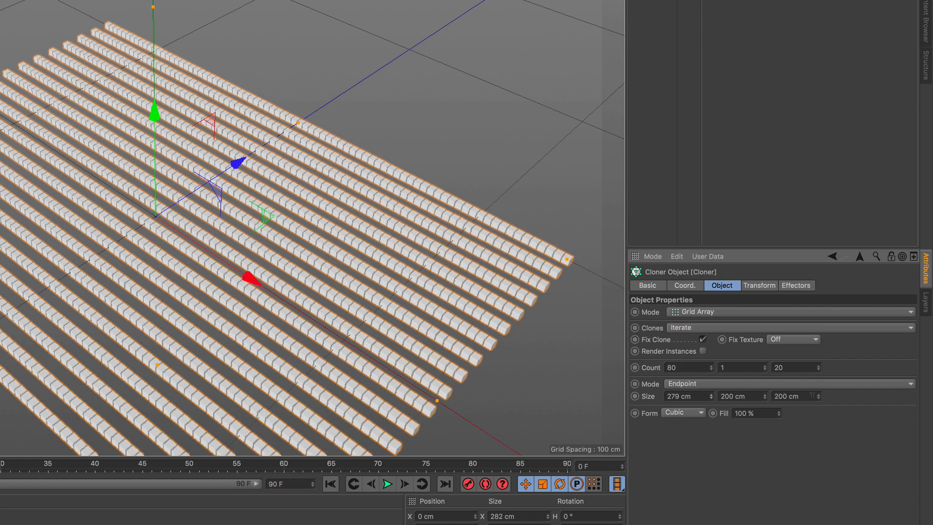
{"action": "left_click_drag", "start_coordinate": [811, 395], "coordinate": [767, 395]}
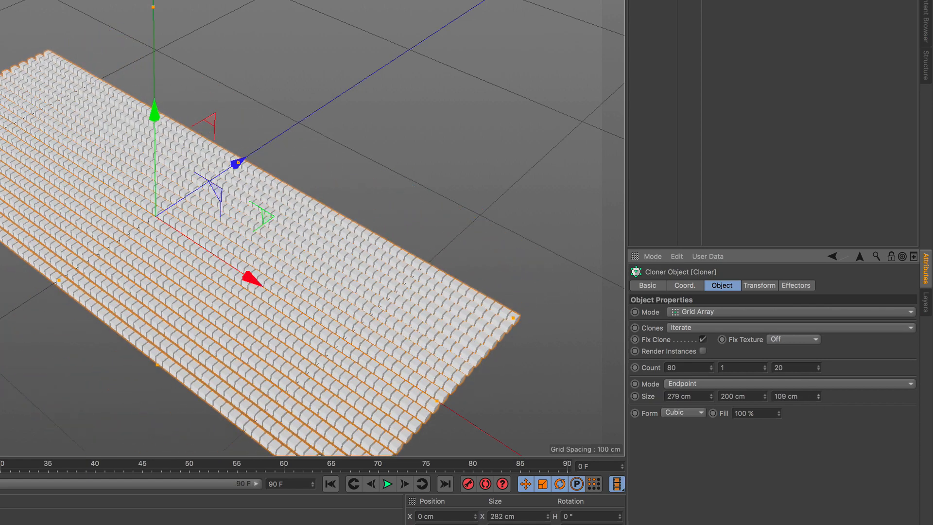
{"action": "right_click_drag", "start_coordinate": [186, 265], "coordinate": [222, 113], "text": "alt"}
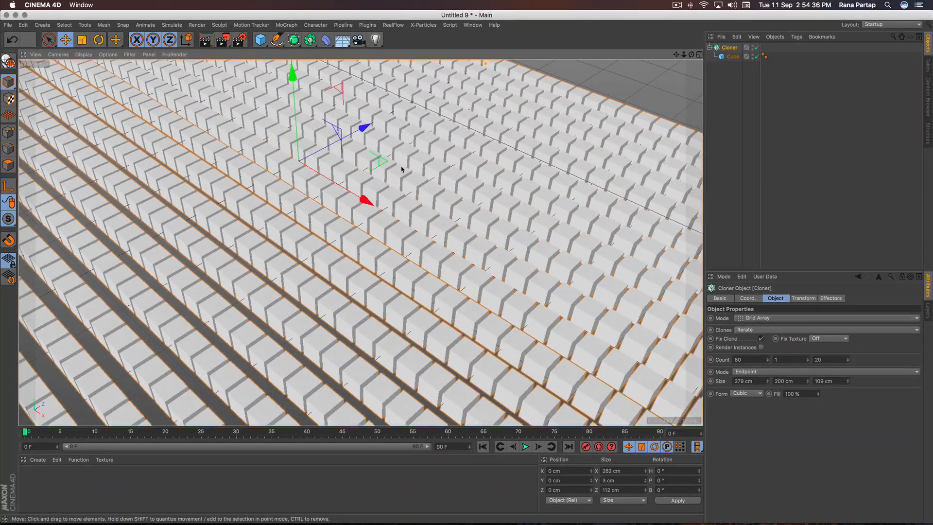
Switch to the Top view and reduce the Cloner's Z size to 67 cm to close the row gaps
{"action": "left_click", "coordinate": [699, 56]}
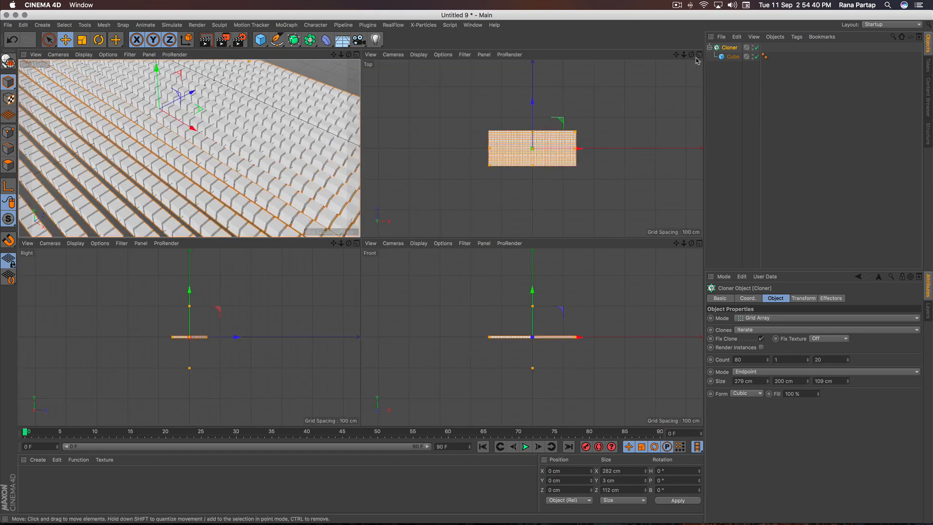
{"action": "left_click", "coordinate": [699, 55]}
{"action": "scroll", "coordinate": [356, 243], "scroll_direction": "up", "scroll_amount": 10}
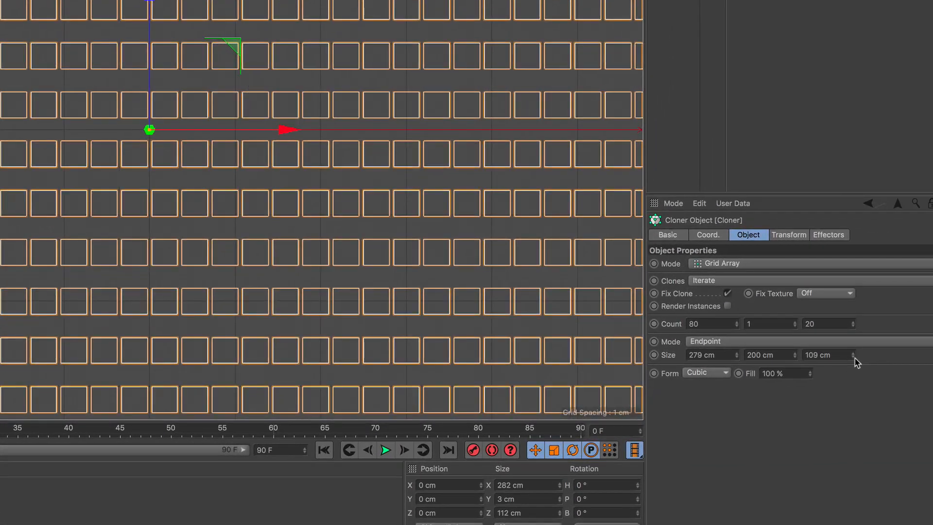
{"action": "left_click", "coordinate": [847, 382]}
{"action": "left_click", "coordinate": [847, 383]}
{"action": "left_click", "coordinate": [848, 382]}
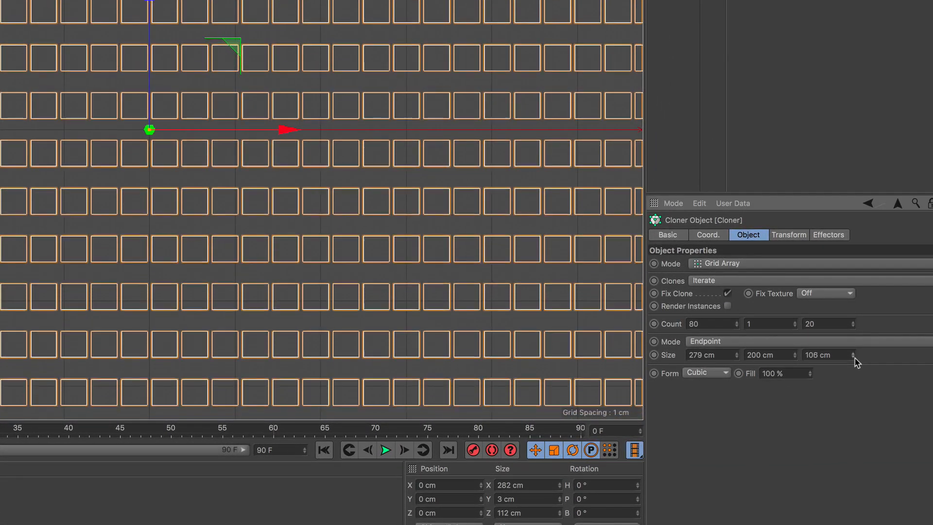
{"action": "left_click_drag", "start_coordinate": [854, 358], "coordinate": [854, 358]}
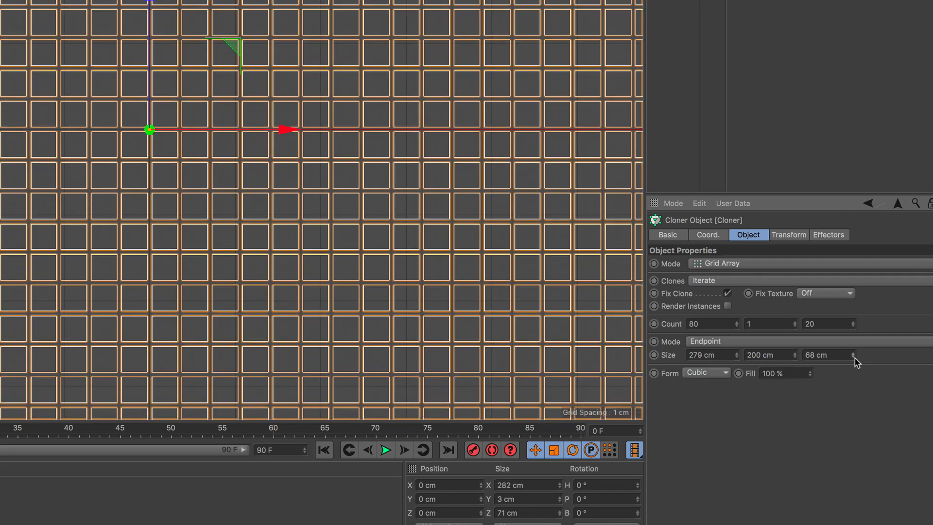
{"action": "left_click", "coordinate": [854, 358]}
Tighten the Cloner's grid size to 262 cm in X and 62 cm in Z, and return to the Perspective view
{"action": "right_click_drag", "start_coordinate": [104, 194], "coordinate": [108, 116], "text": "alt"}
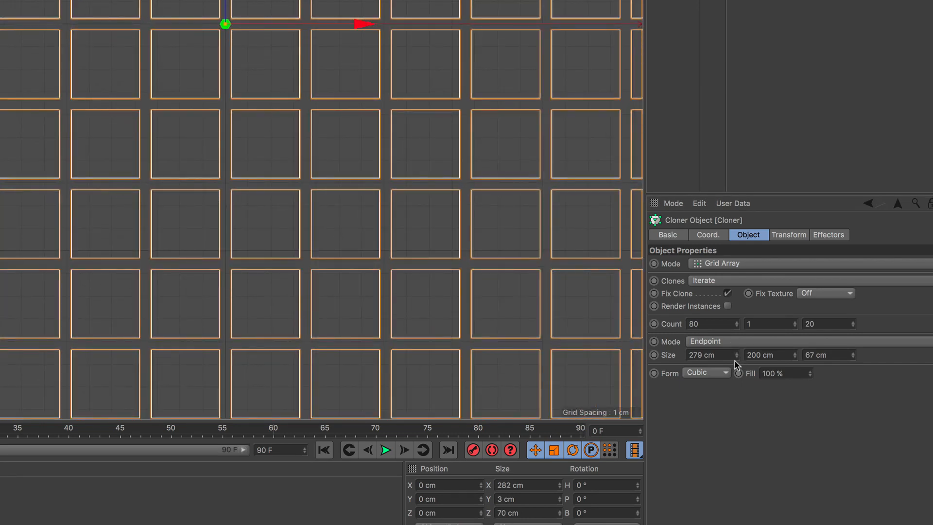
{"action": "left_click_drag", "start_coordinate": [737, 358], "coordinate": [737, 358]}
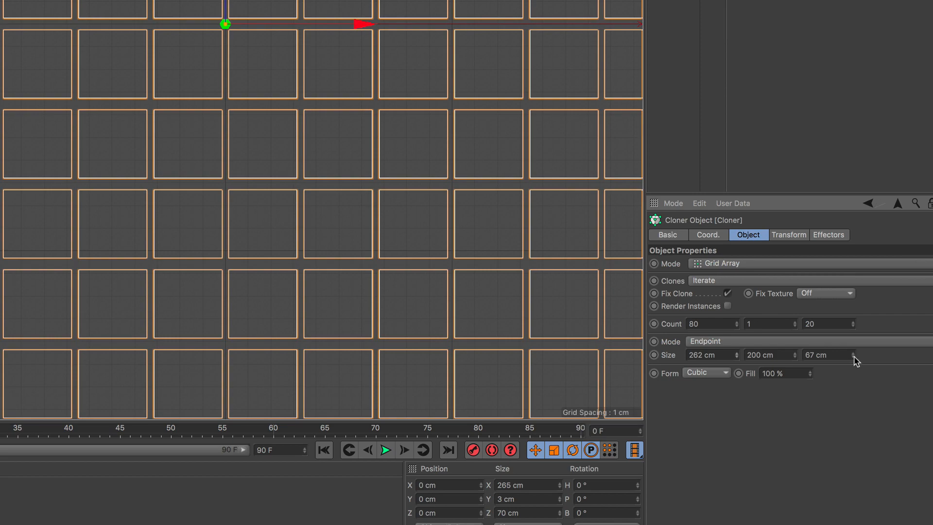
{"action": "left_click_drag", "start_coordinate": [853, 355], "coordinate": [853, 355]}
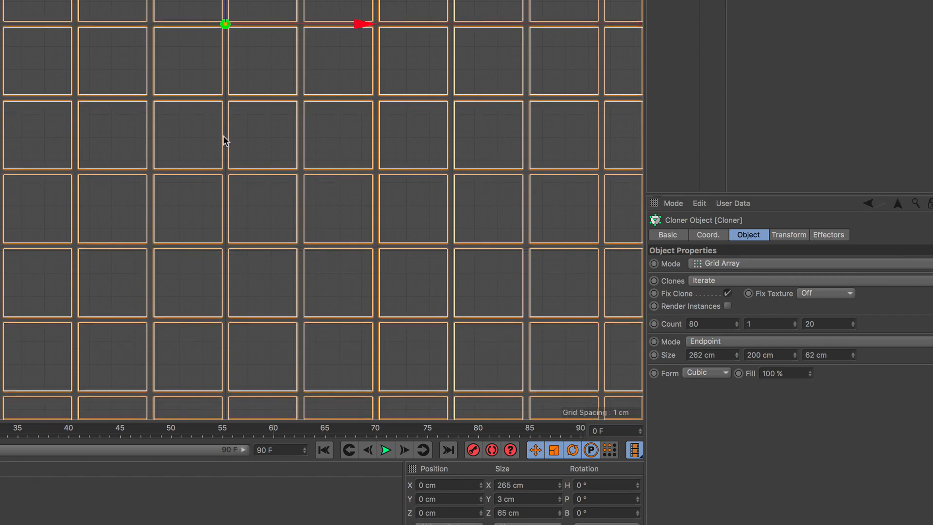
{"action": "scroll", "coordinate": [190, 85], "scroll_direction": "down", "scroll_amount": 8}
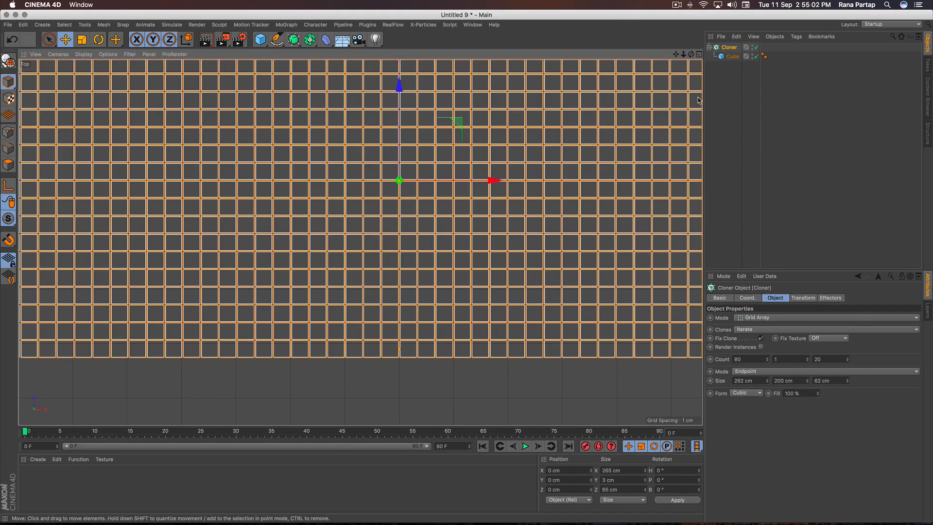
{"action": "left_click", "coordinate": [699, 54]}
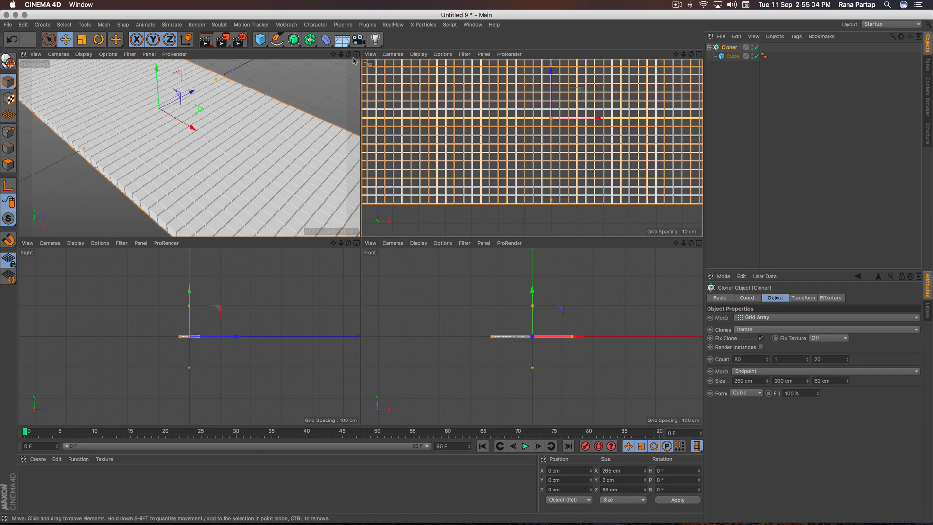
{"action": "left_click", "coordinate": [356, 54]}
{"action": "scroll", "coordinate": [343, 252], "scroll_direction": "down", "scroll_amount": 5}
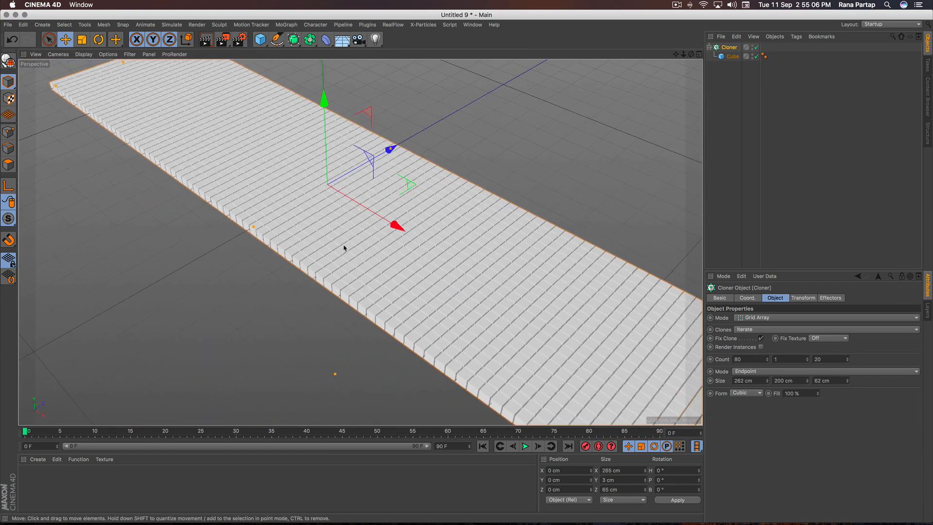
{"action": "scroll", "coordinate": [344, 248], "scroll_direction": "down", "scroll_amount": 8}
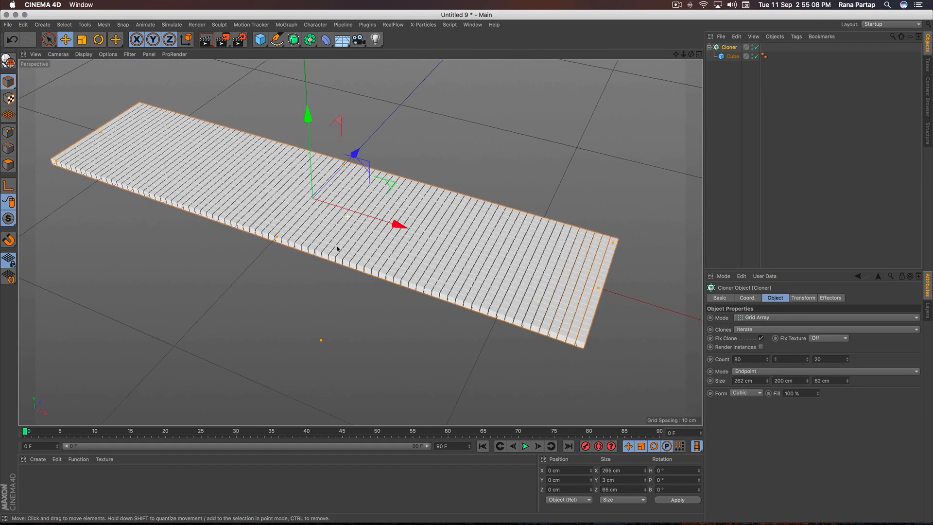
Enable Fillet on the cloned cube and set the fillet radius to 0.2 cm
{"action": "scroll", "coordinate": [358, 254], "scroll_direction": "up", "scroll_amount": 2}
{"action": "scroll", "coordinate": [356, 236], "scroll_direction": "up", "scroll_amount": 8}
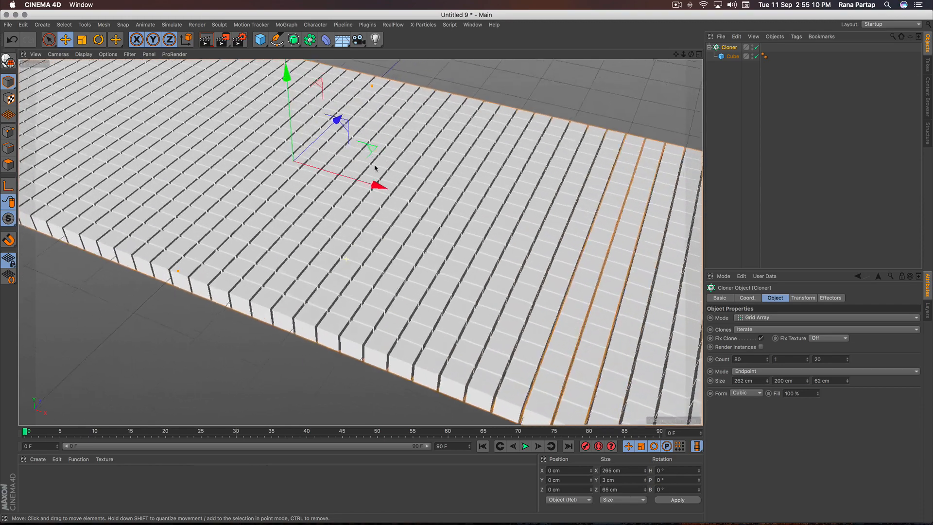
{"action": "scroll", "coordinate": [374, 167], "scroll_direction": "up", "scroll_amount": 10}
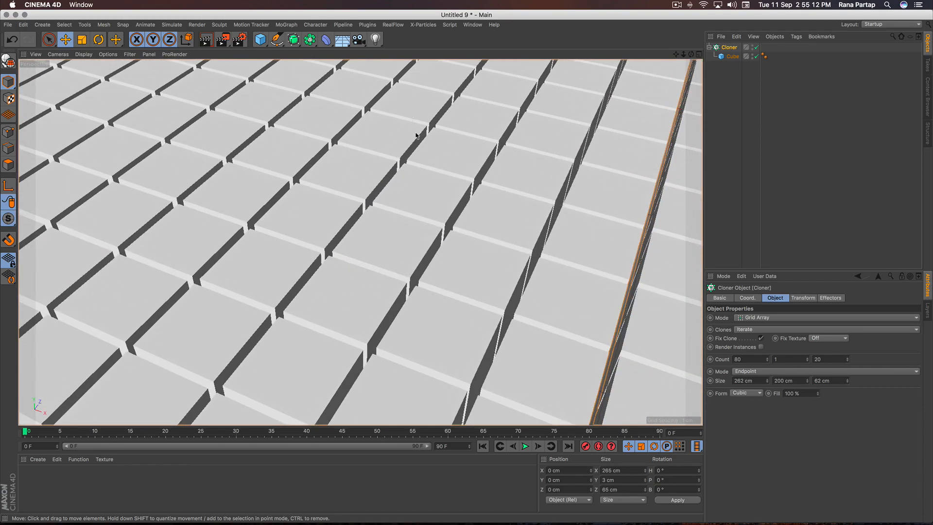
{"action": "left_click", "coordinate": [732, 56]}
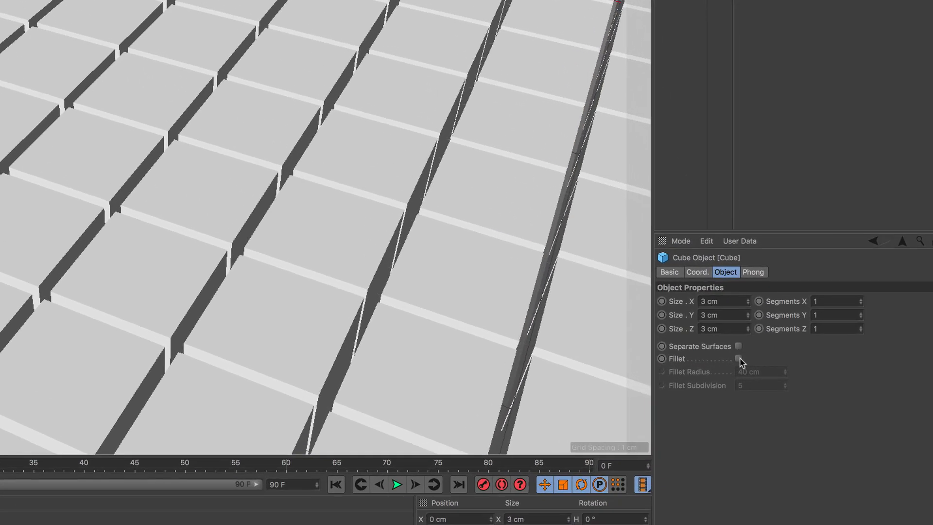
{"action": "left_click", "coordinate": [745, 359]}
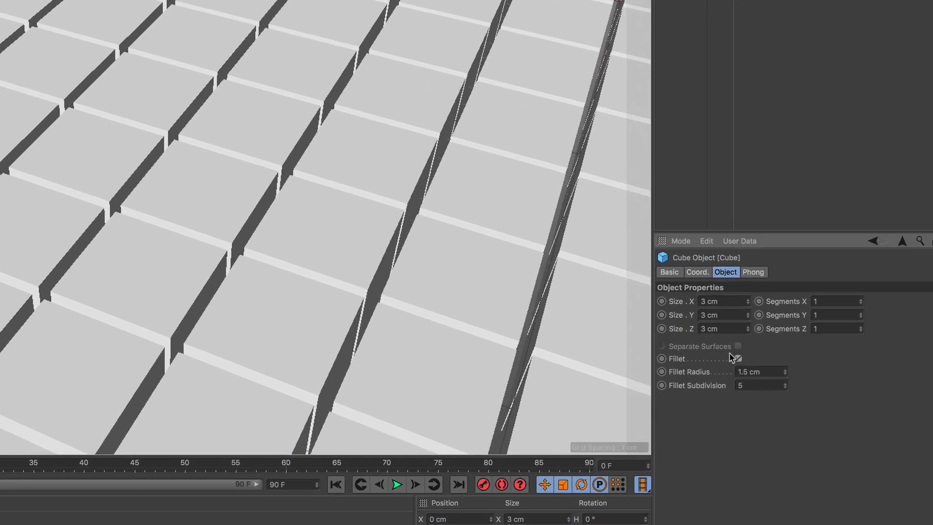
{"action": "left_click", "coordinate": [749, 371]}
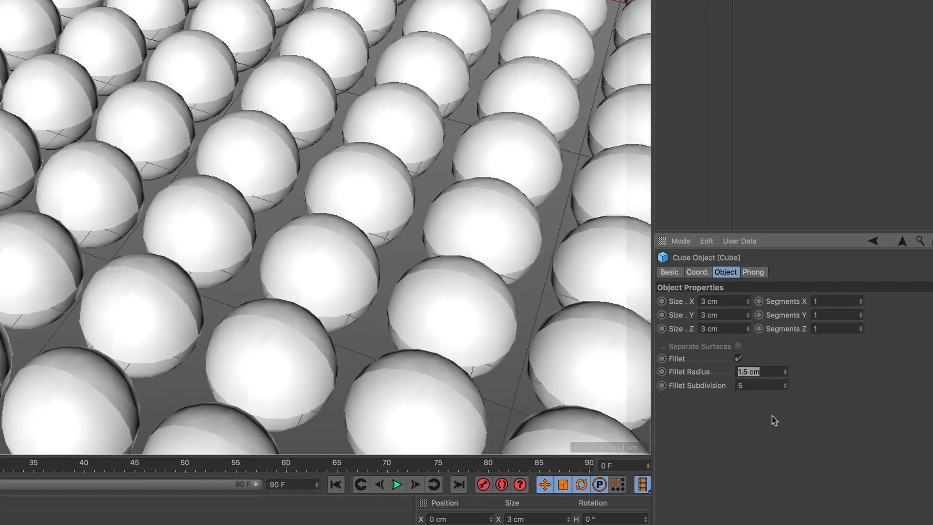
{"action": "key", "text": "BackSpace"}
{"action": "type", "text": "0.2"}
{"action": "key", "text": "Return"}
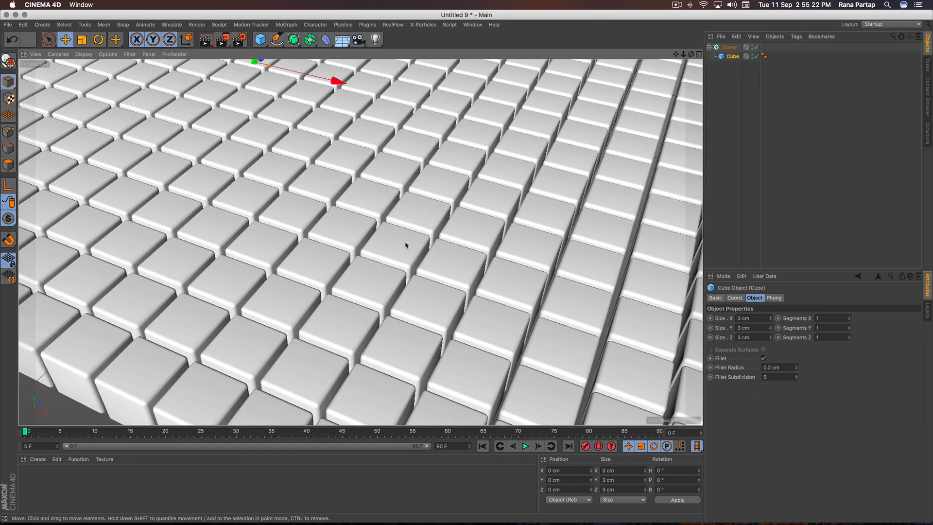
Switch to the Top view and reduce the Cloner's grid size to 246 cm in X and 60 cm in Z
{"action": "mouse_move", "coordinate": [406, 245]}
{"action": "left_mouse_down", "text": "alt"}
{"action": "mouse_move", "coordinate": [375, 308]}
{"action": "mouse_move", "coordinate": [421, 238]}
{"action": "left_mouse_up", "text": "alt"}
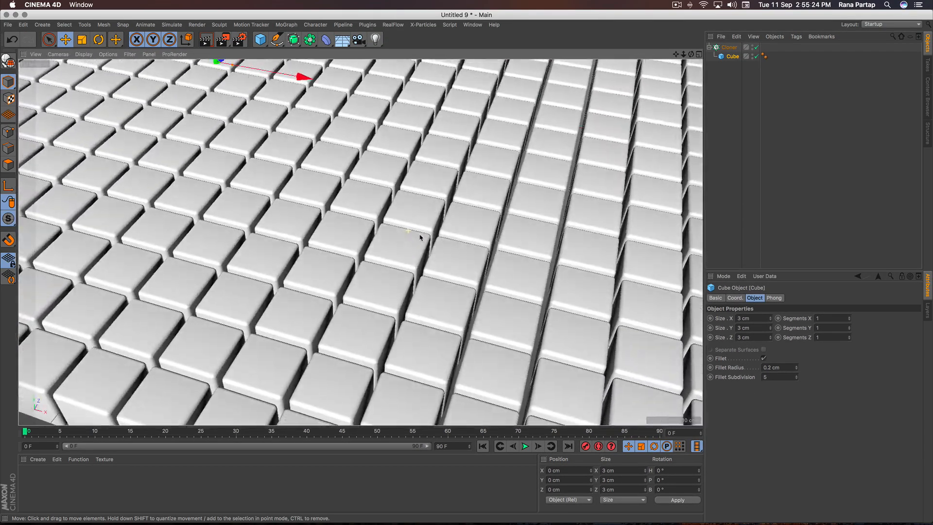
{"action": "scroll", "coordinate": [406, 228], "scroll_direction": "down", "scroll_amount": 6}
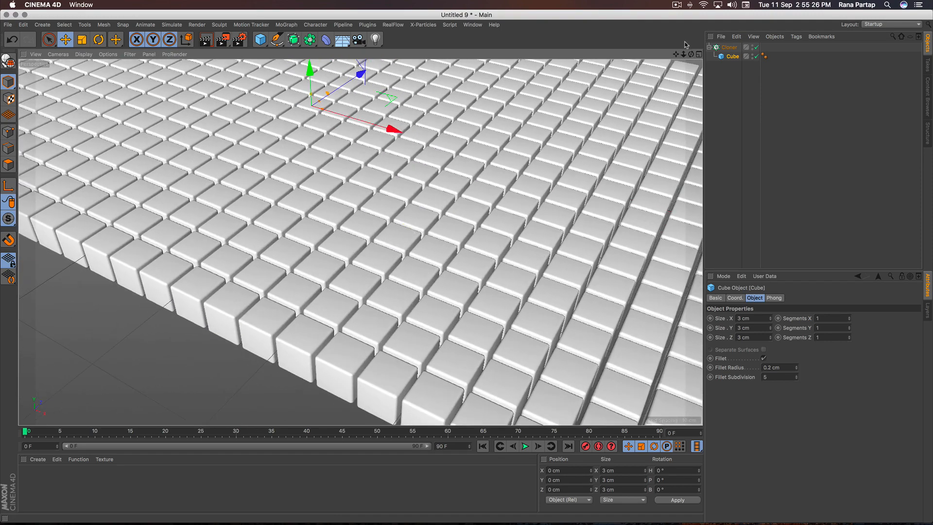
{"action": "left_click", "coordinate": [698, 54]}
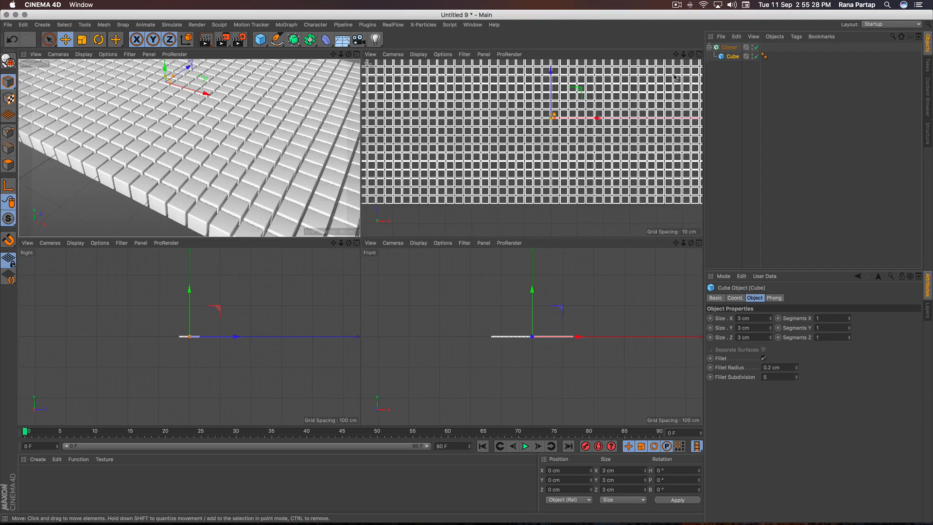
{"action": "left_click", "coordinate": [699, 54]}
{"action": "scroll", "coordinate": [439, 146], "scroll_direction": "up", "scroll_amount": 8}
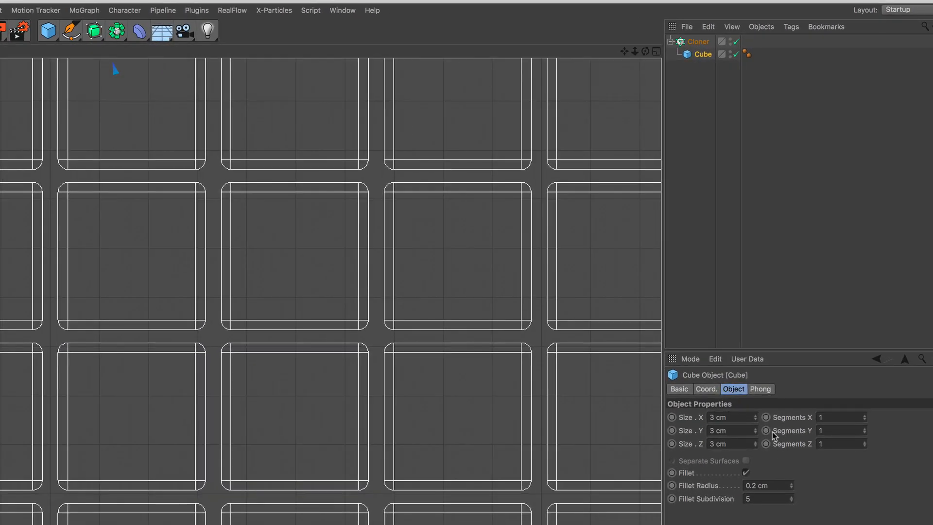
{"action": "left_click", "coordinate": [699, 43]}
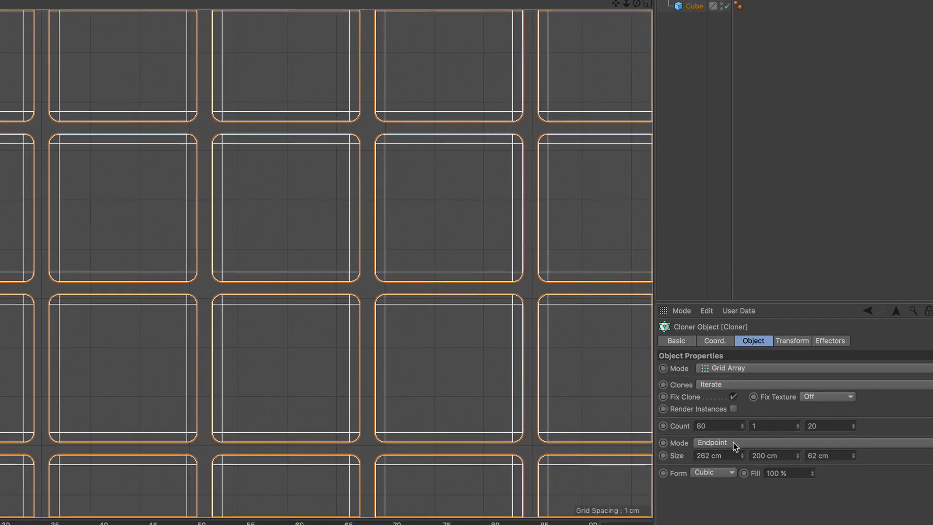
{"action": "left_click_drag", "start_coordinate": [729, 386], "coordinate": [731, 391]}
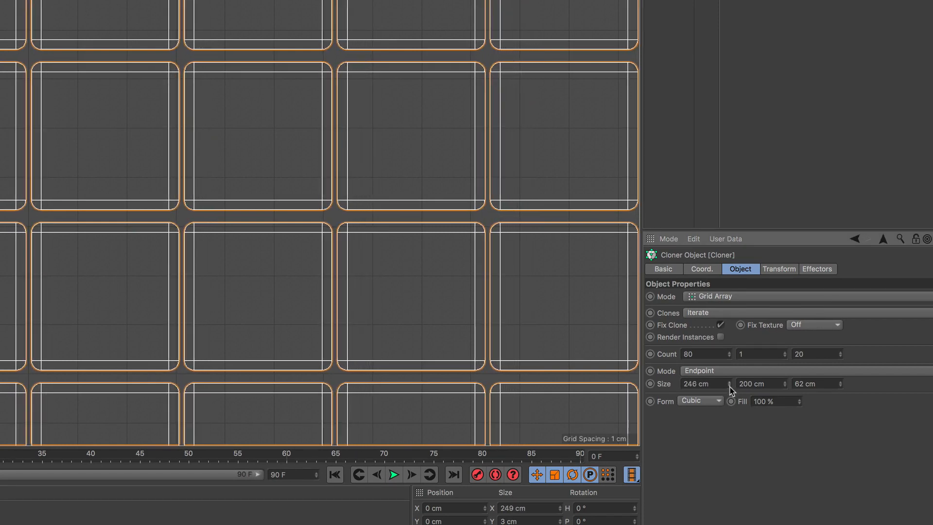
{"action": "left_click_drag", "start_coordinate": [840, 388], "coordinate": [840, 388]}
{"action": "left_click", "coordinate": [841, 383]}
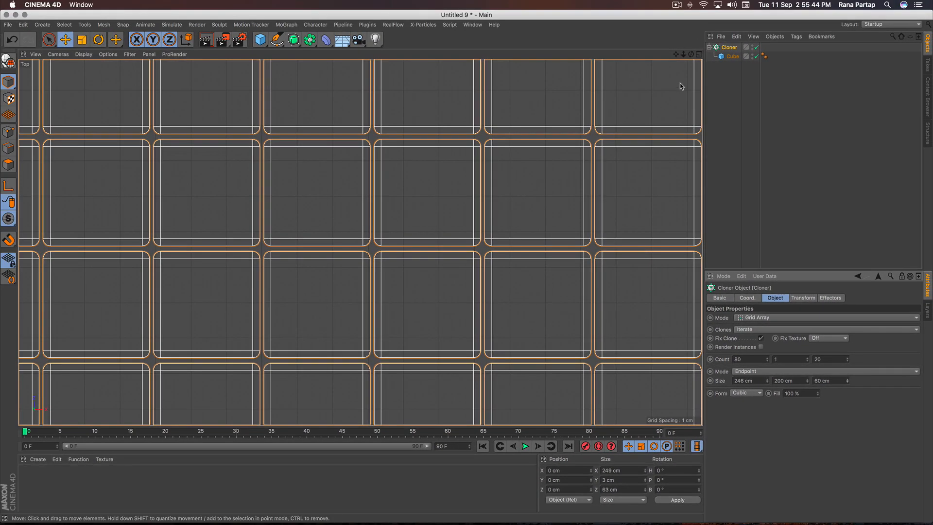
Return to the Perspective view and examine the gaps between the rounded cubes up close and across the whole grid
{"action": "middle_click", "coordinate": [654, 102]}
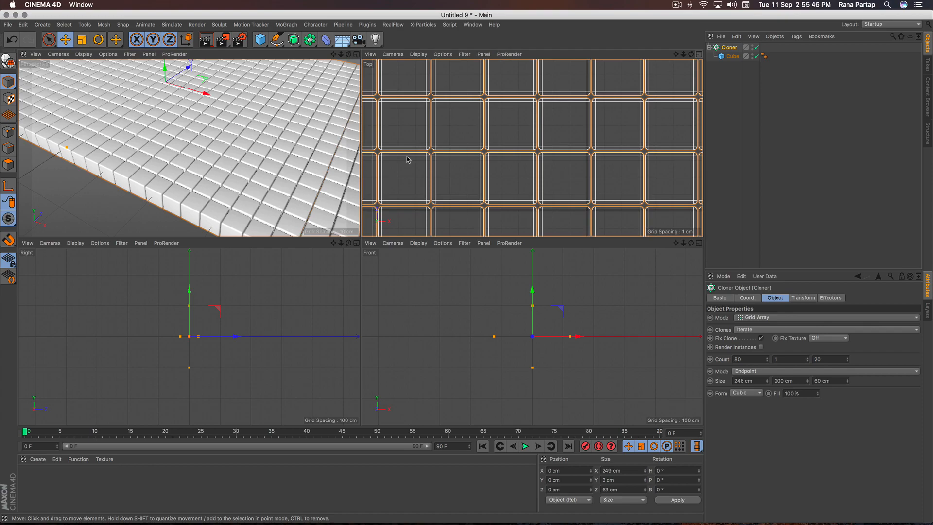
{"action": "middle_click", "coordinate": [354, 70]}
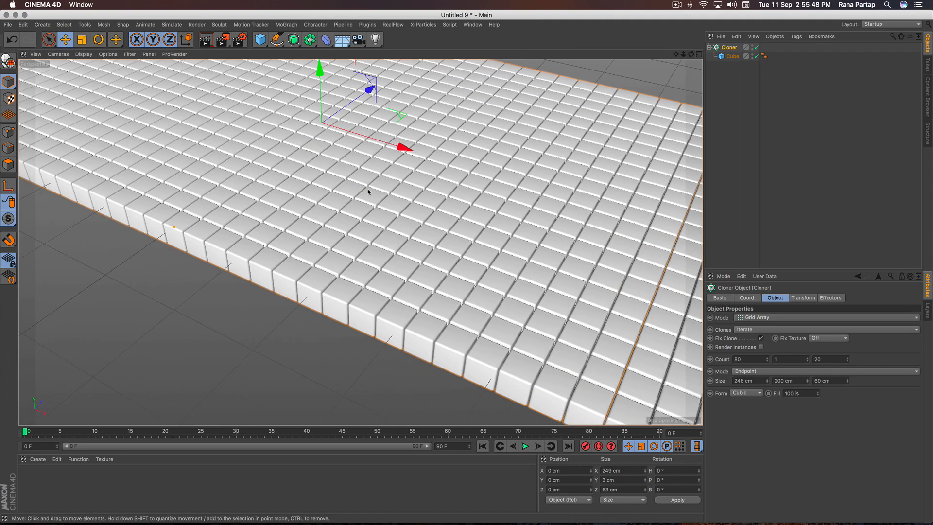
{"action": "scroll", "coordinate": [368, 192], "scroll_direction": "up", "scroll_amount": 10}
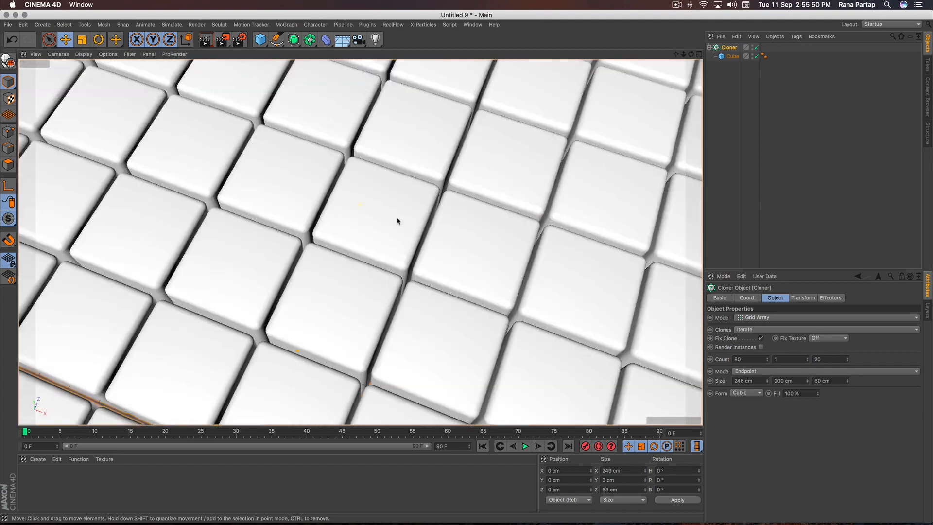
{"action": "mouse_move", "coordinate": [397, 221]}
{"action": "left_mouse_down", "text": "alt"}
{"action": "mouse_move", "coordinate": [510, 208]}
{"action": "mouse_move", "coordinate": [399, 214]}
{"action": "left_mouse_up", "text": "alt"}
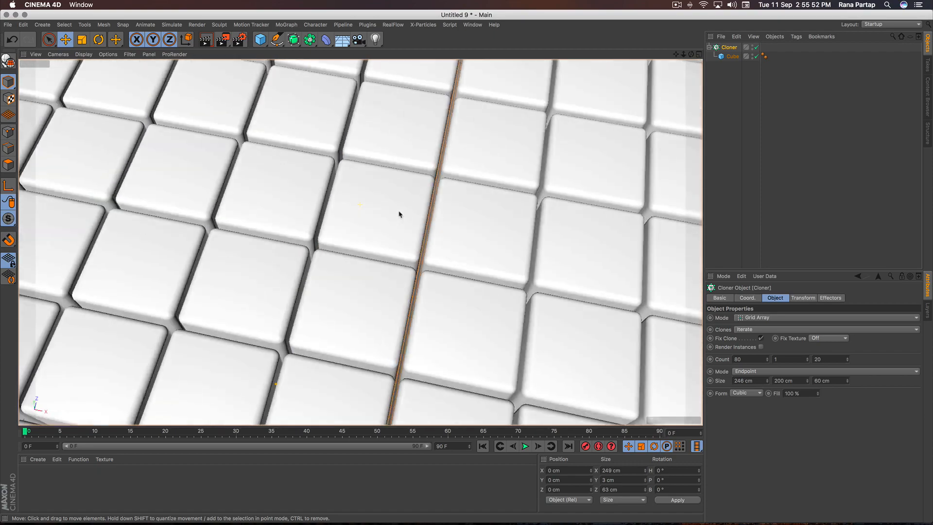
{"action": "scroll", "coordinate": [398, 214], "scroll_direction": "down", "scroll_amount": 15}
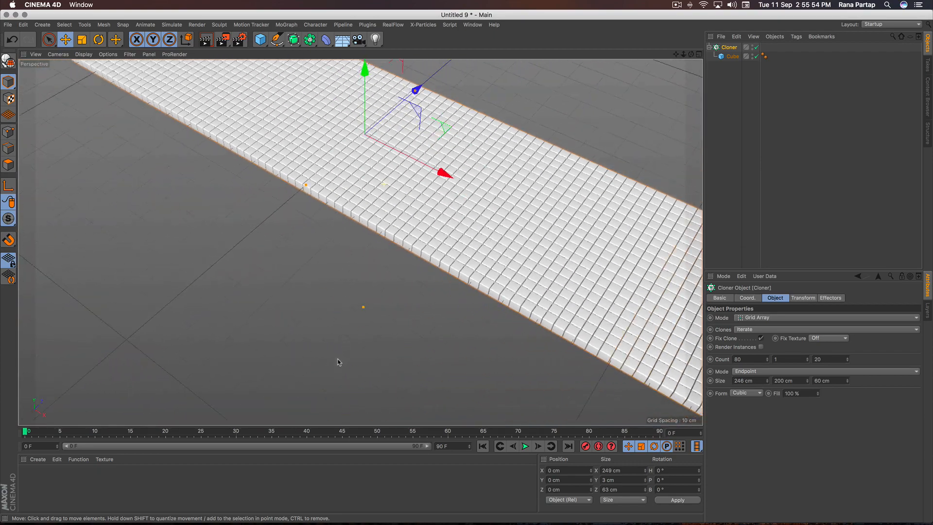
{"action": "right_click_drag", "start_coordinate": [337, 359], "coordinate": [330, 368], "text": "alt"}
{"action": "middle_click_drag", "start_coordinate": [384, 220], "coordinate": [367, 285], "text": "alt"}
{"action": "right_click_drag", "start_coordinate": [365, 277], "coordinate": [365, 273], "text": "alt"}
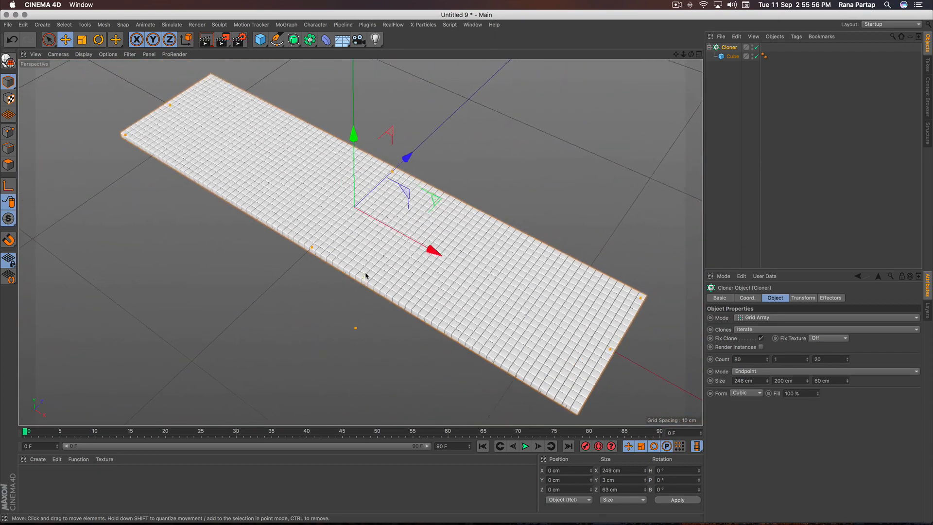
{"action": "left_click_drag", "start_coordinate": [365, 275], "coordinate": [386, 240], "text": "alt"}
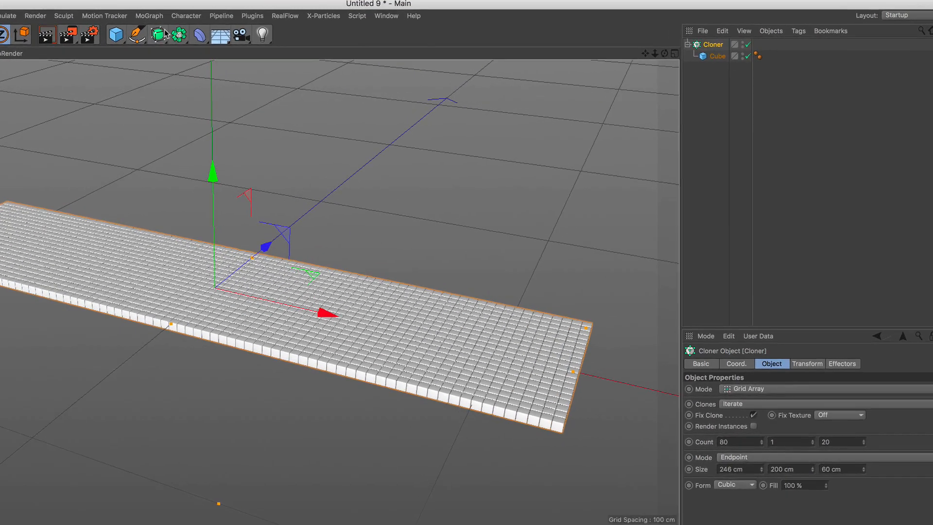
Add a MoText object and set its text to ANIMATION
{"action": "left_click", "coordinate": [286, 25]}
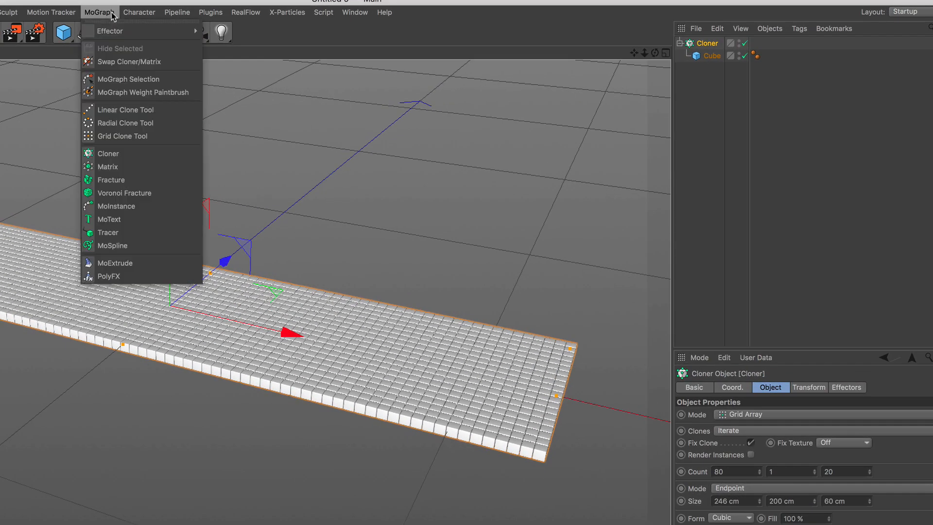
{"action": "left_click", "coordinate": [141, 220]}
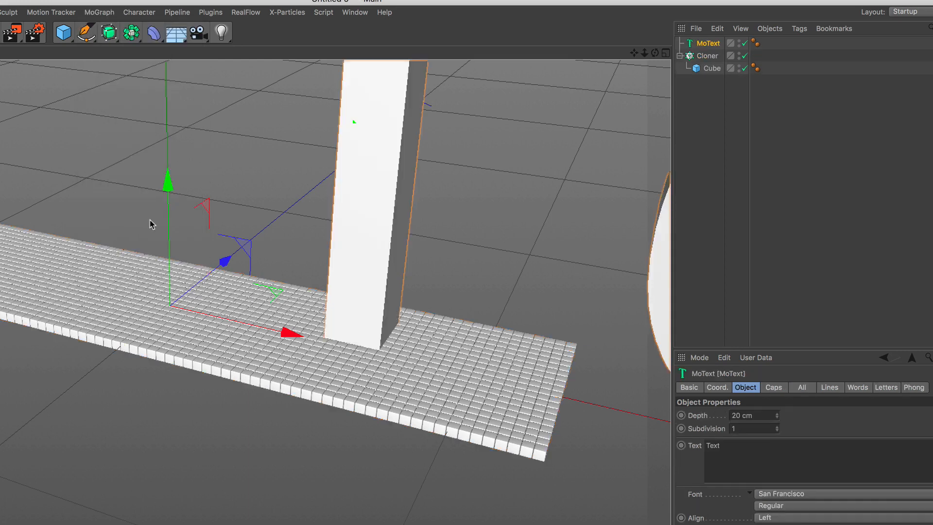
{"action": "right_click_drag", "start_coordinate": [209, 175], "coordinate": [161, 295], "text": "alt"}
{"action": "middle_click_drag", "start_coordinate": [234, 176], "coordinate": [135, 323], "text": "alt"}
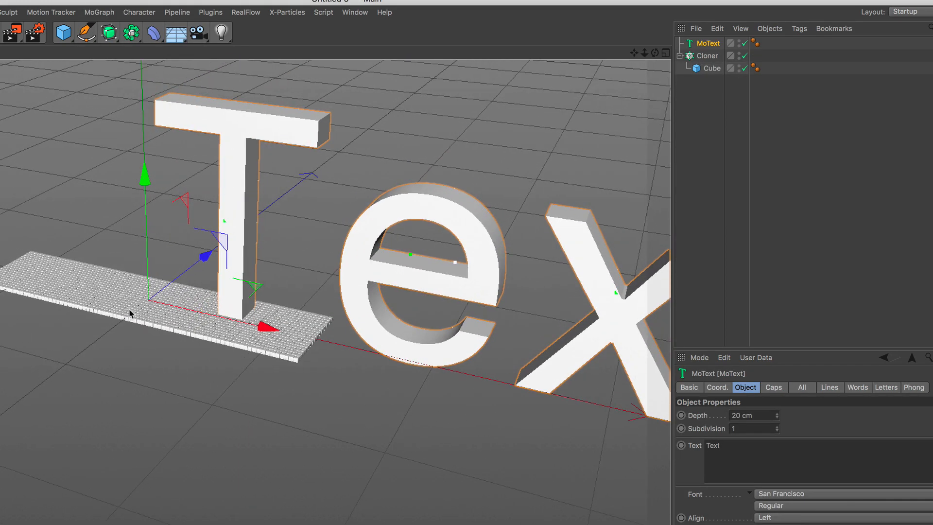
{"action": "left_click_drag", "start_coordinate": [725, 447], "coordinate": [662, 452]}
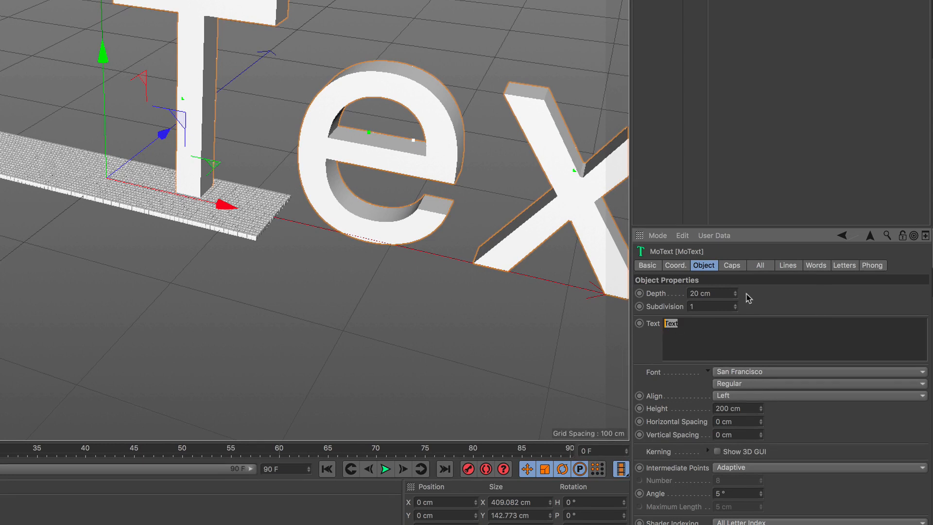
{"action": "type", "text": "ANIMATION"}
{"action": "left_click", "coordinate": [746, 294]}
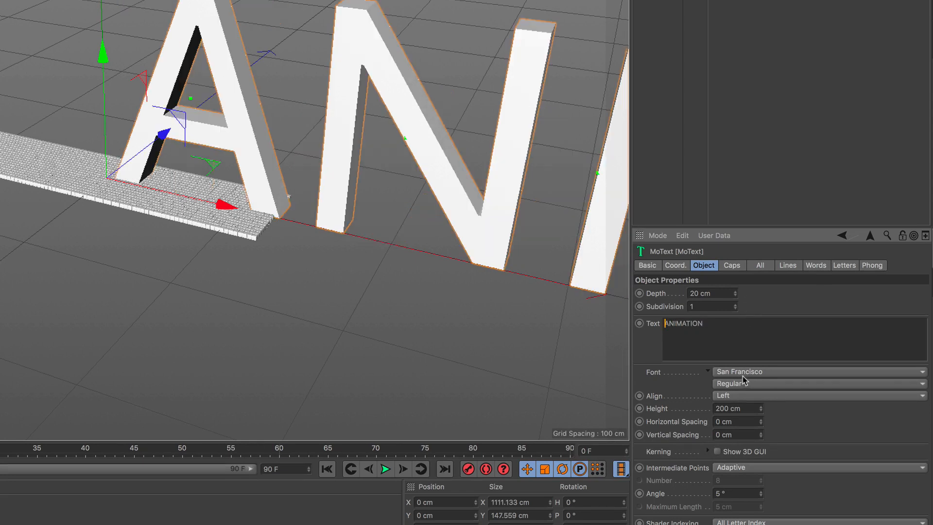
Align the text to Middle and change its font to Proxima Nova
{"action": "left_click", "coordinate": [743, 395]}
{"action": "left_click", "coordinate": [742, 409]}
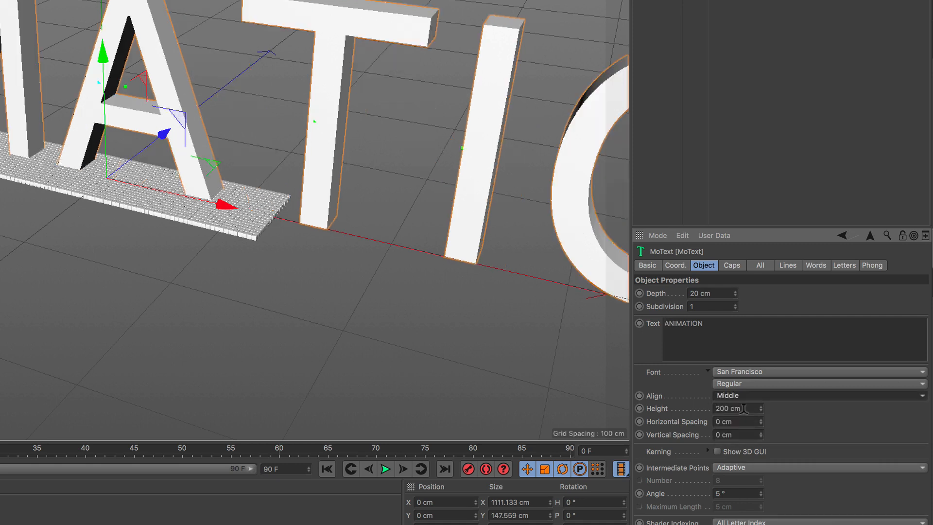
{"action": "left_click", "coordinate": [746, 372]}
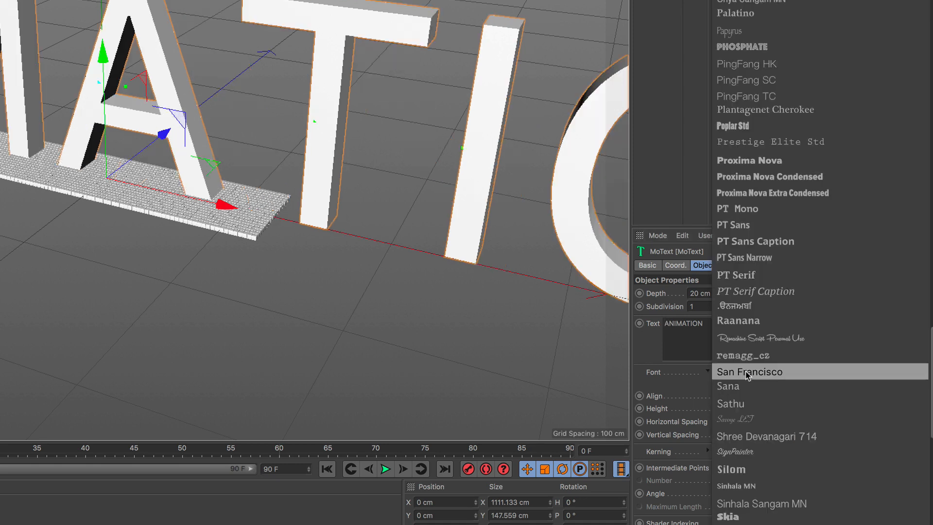
{"action": "left_click", "coordinate": [794, 169]}
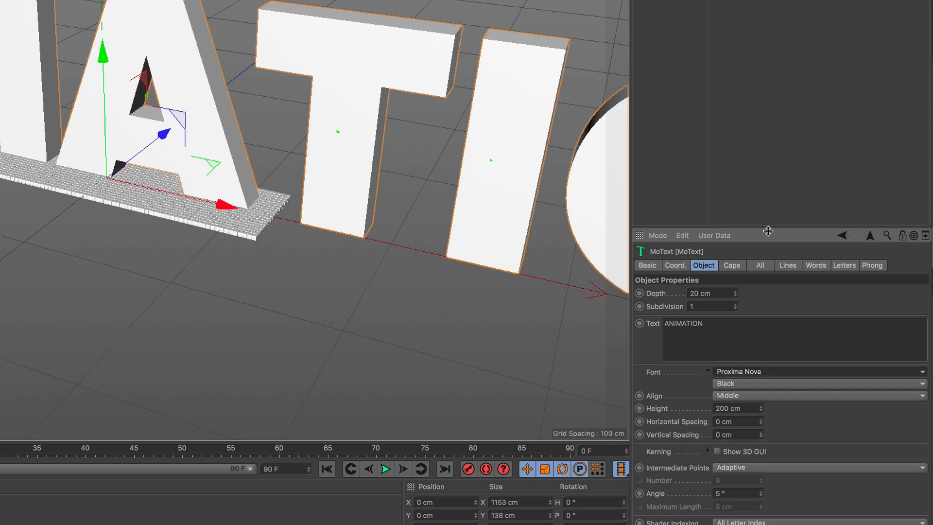
Set the MoText height to 50 cm
{"action": "left_click", "coordinate": [737, 409]}
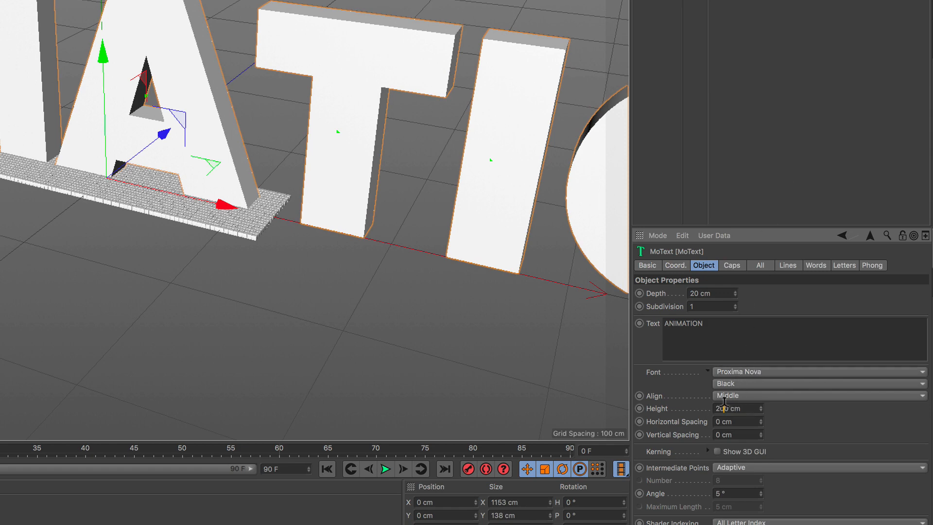
{"action": "type", "text": "5"}
{"action": "key", "text": "Return"}
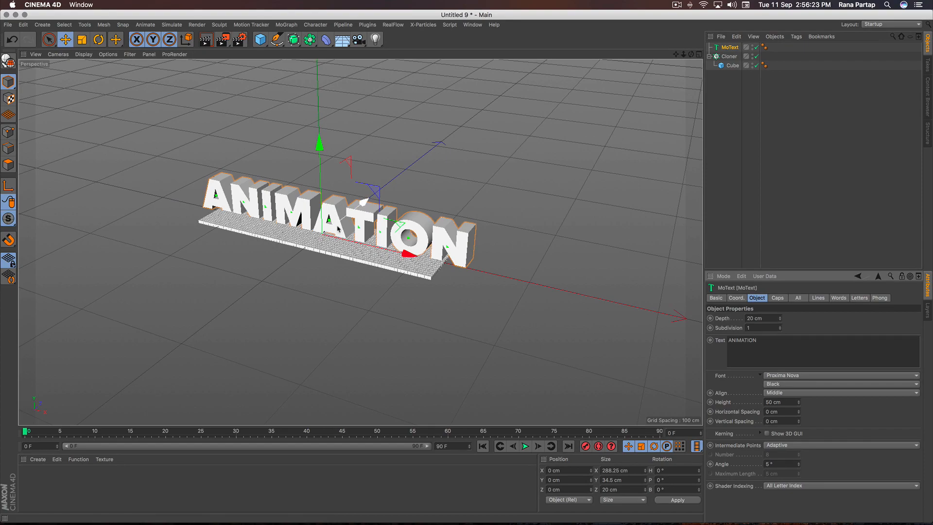
Make the MoText object editable and expand its hierarchy down to the individual letters
{"action": "scroll", "coordinate": [335, 226], "scroll_direction": "up", "scroll_amount": 6}
{"action": "left_click_drag", "start_coordinate": [317, 210], "coordinate": [345, 222], "text": "alt"}
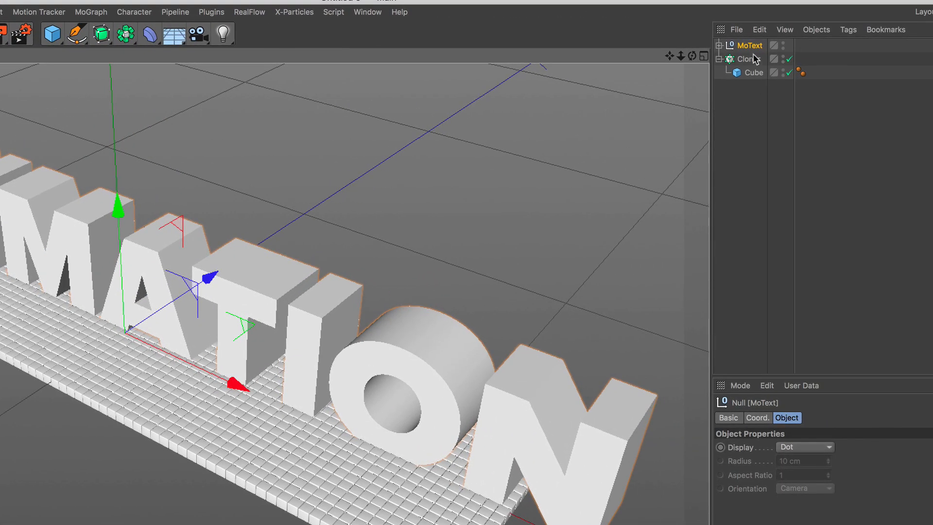
{"action": "left_click", "coordinate": [718, 46]}
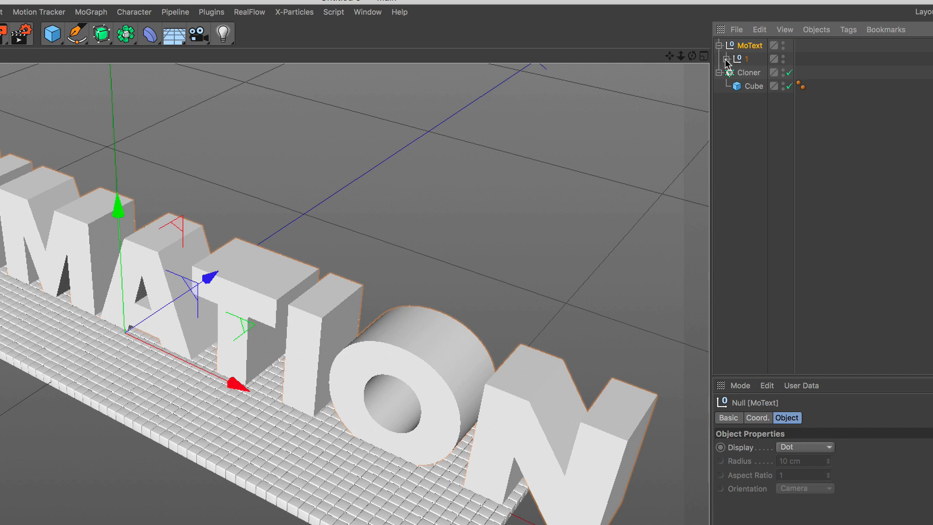
{"action": "left_click", "coordinate": [726, 59]}
{"action": "left_click", "coordinate": [732, 73]}
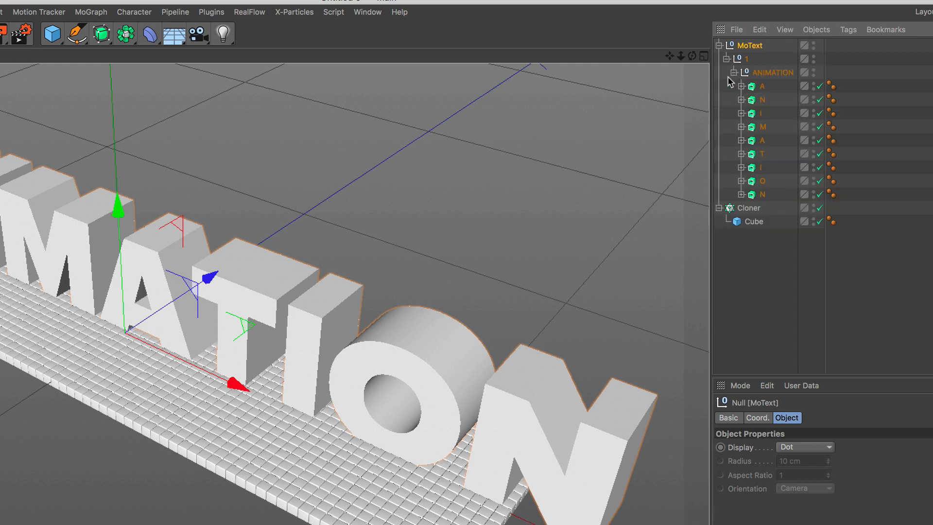
Select the whole MoText hierarchy including its child caps and merge it into a single mesh with Connect Objects + Delete
{"action": "left_click", "coordinate": [763, 195]}
{"action": "left_click", "coordinate": [761, 47], "text": "shift"}
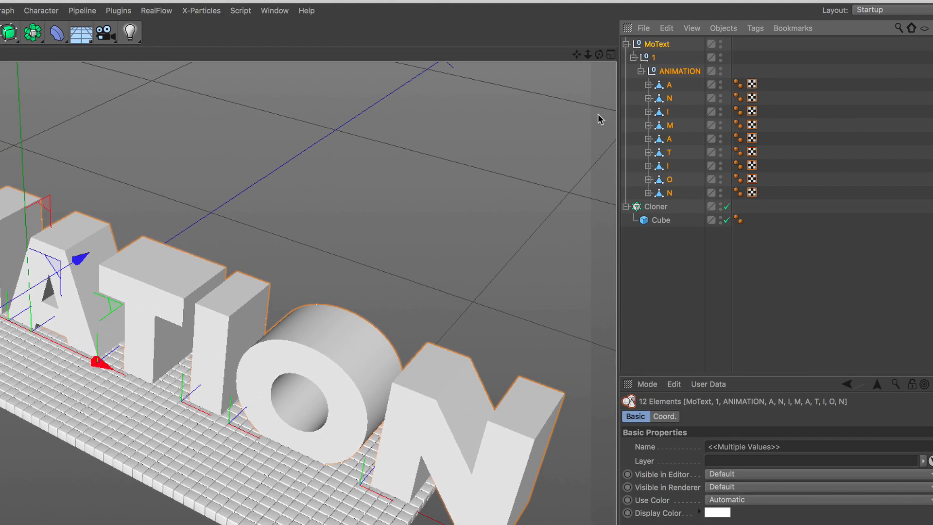
{"action": "right_click", "coordinate": [665, 46]}
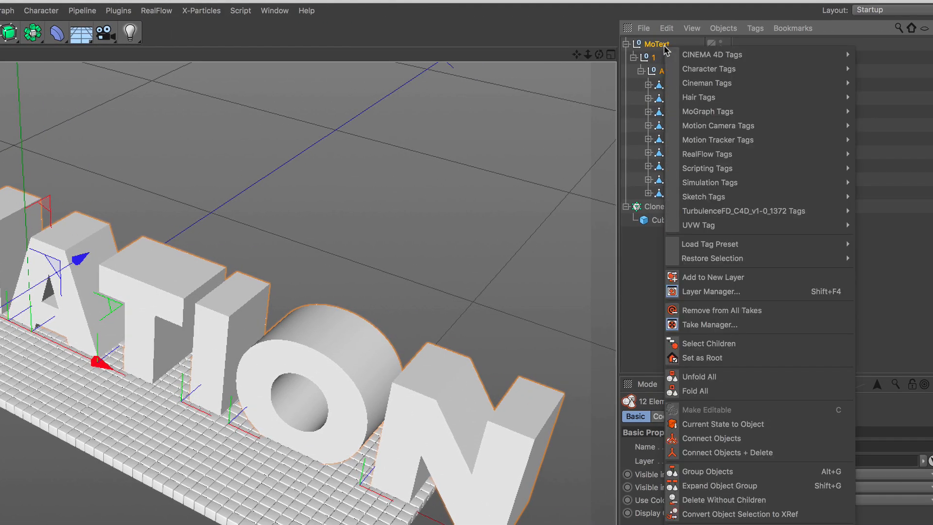
{"action": "left_click", "coordinate": [759, 344]}
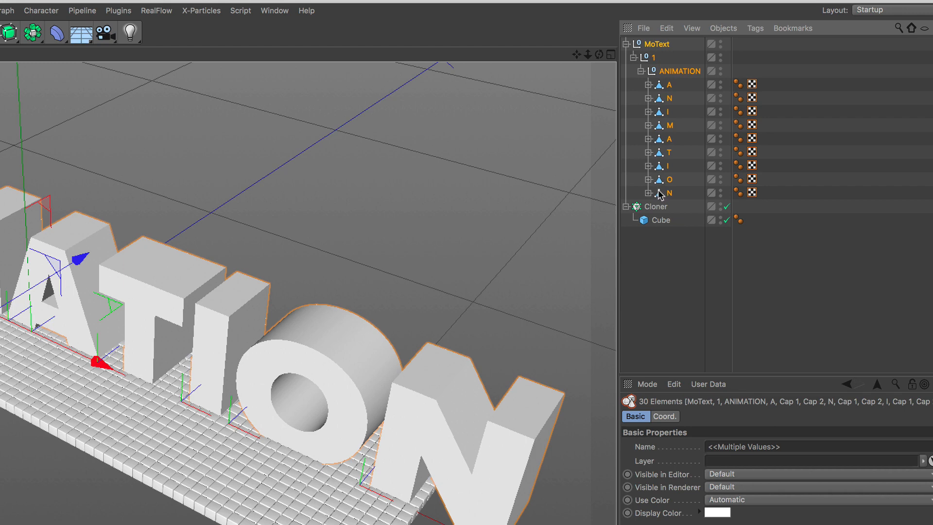
{"action": "right_click", "coordinate": [670, 74]}
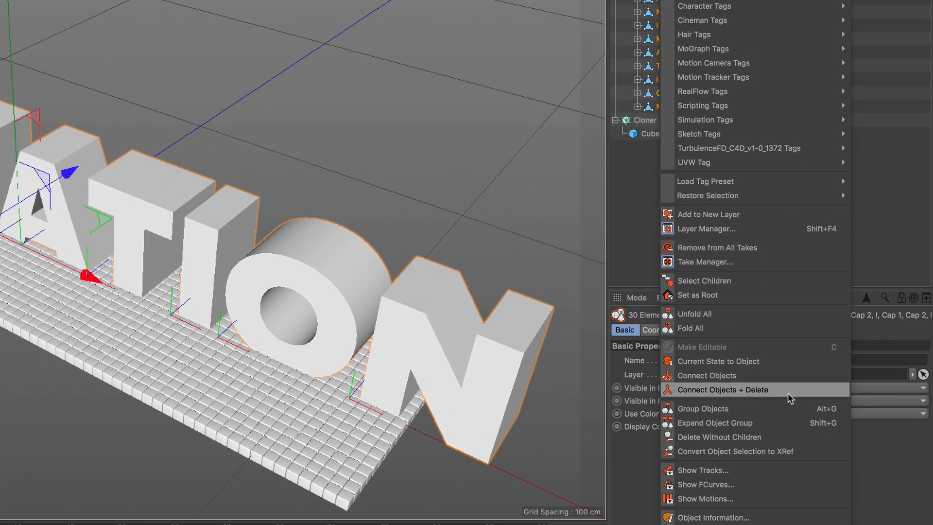
{"action": "left_click", "coordinate": [788, 393]}
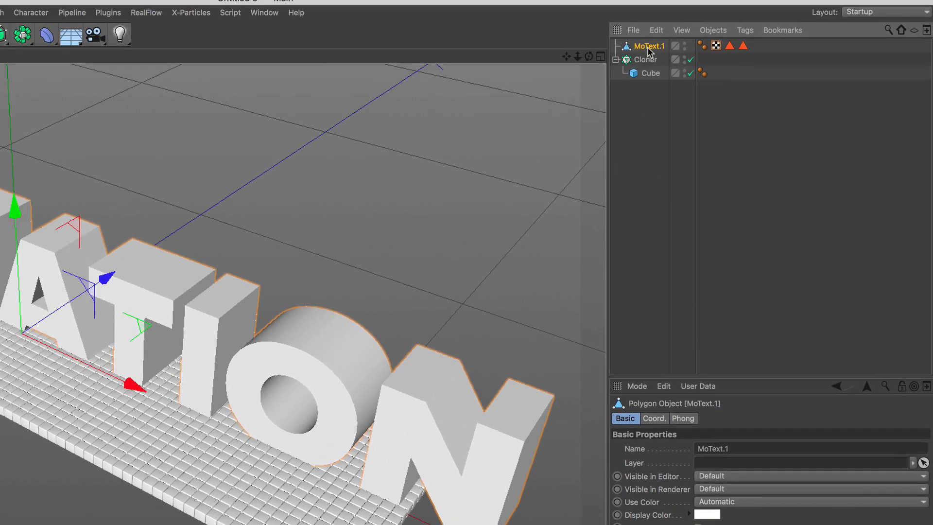
Rename the merged text mesh as TITLE
{"action": "double_click", "coordinate": [649, 46]}
{"action": "type", "text": "T"}
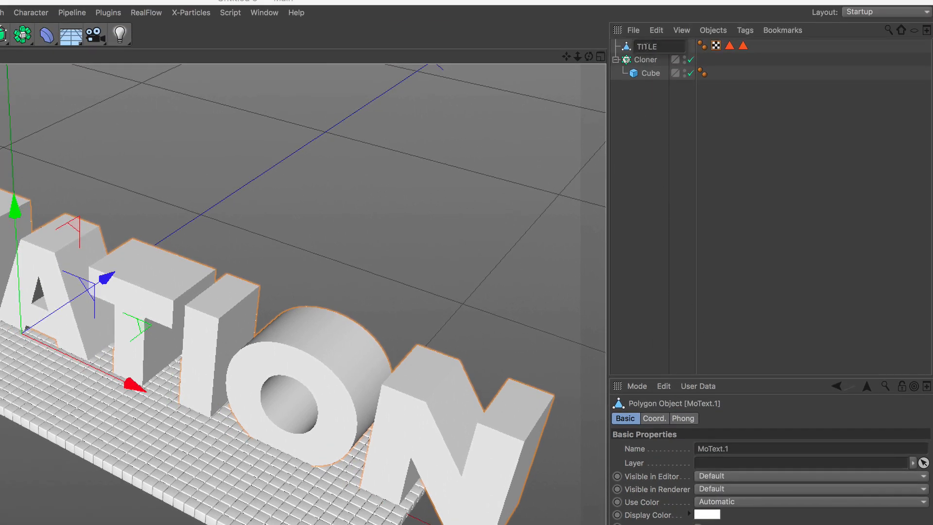
{"action": "type", "text": "ITLE"}
{"action": "key", "text": "Return"}
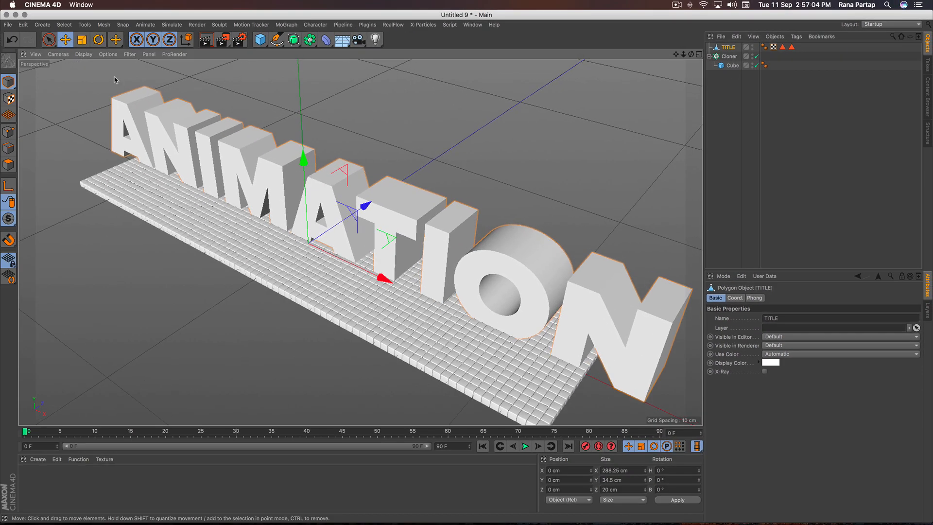
Rotate the TITLE mesh to a pitch of -90° and move it over the cube grid, at about Y 5.8 cm and Z -16 cm
{"action": "left_click", "coordinate": [98, 39]}
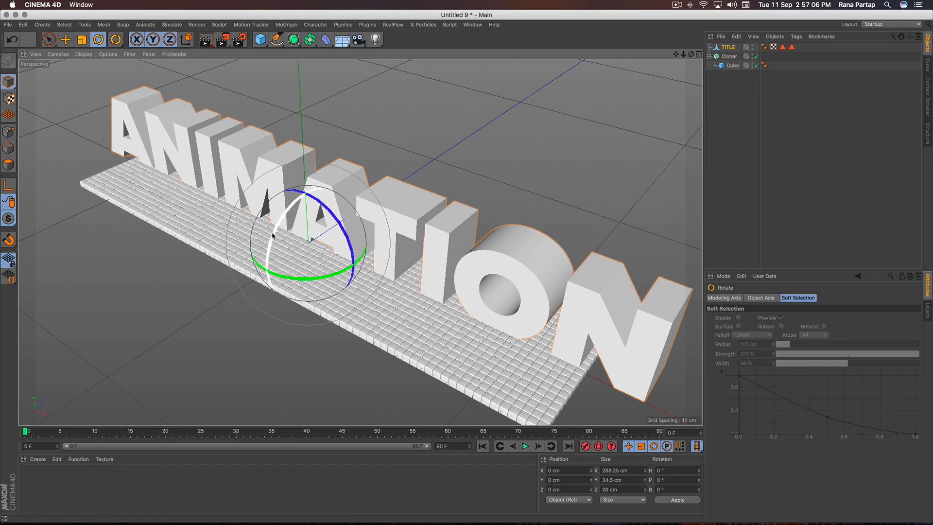
{"action": "left_click_drag", "start_coordinate": [268, 256], "coordinate": [315, 203]}
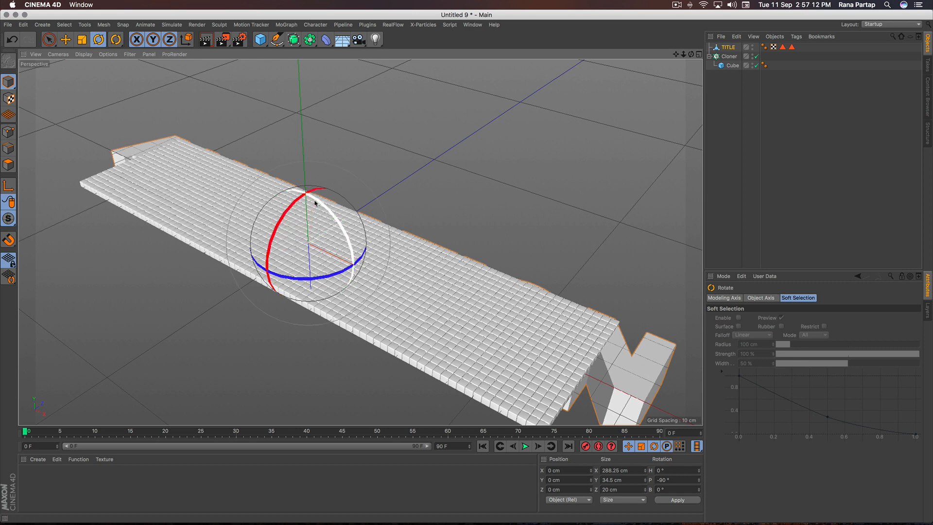
{"action": "left_click", "coordinate": [49, 39]}
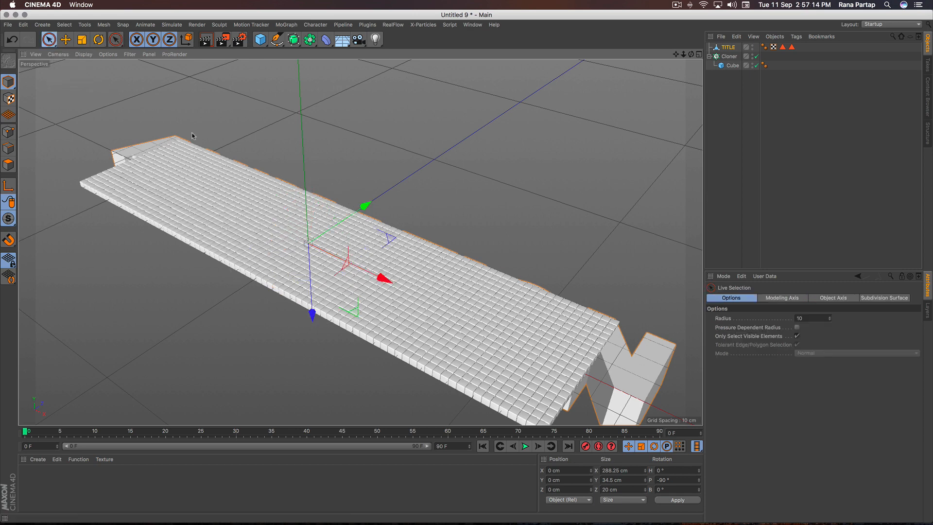
{"action": "left_click_drag", "start_coordinate": [311, 314], "coordinate": [311, 304]}
{"action": "left_click_drag", "start_coordinate": [367, 200], "coordinate": [344, 214]}
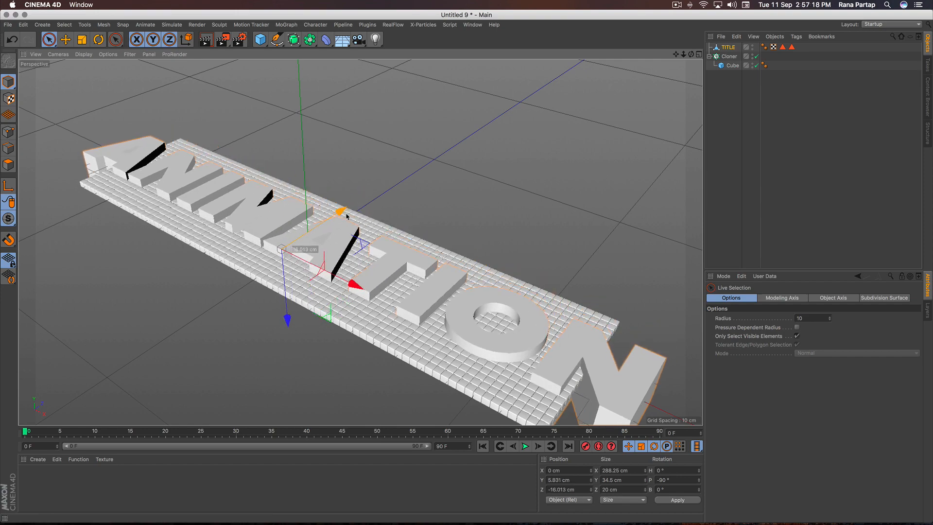
Scale the TITLE mesh up uniformly to about 452 cm long
{"action": "left_click_drag", "start_coordinate": [297, 261], "coordinate": [379, 260], "text": "alt"}
{"action": "scroll", "coordinate": [379, 260], "scroll_direction": "up", "scroll_amount": 6}
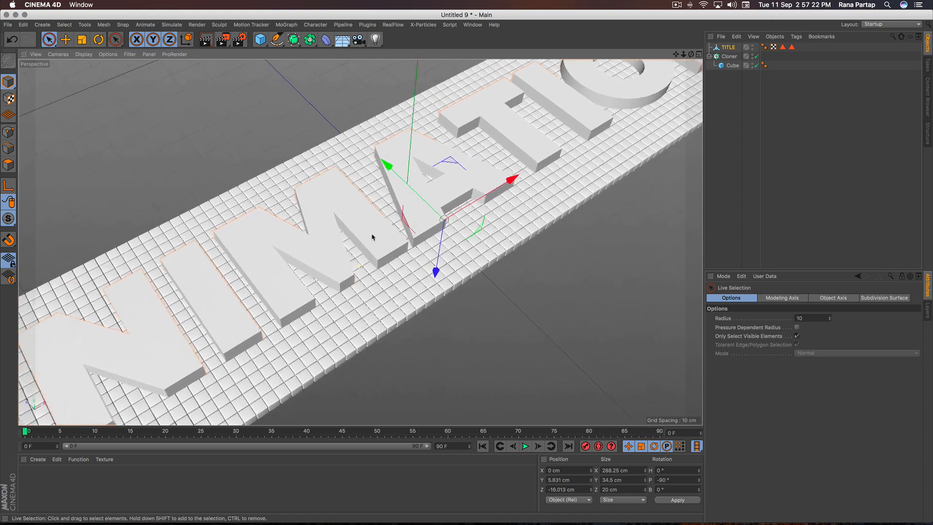
{"action": "scroll", "coordinate": [350, 247], "scroll_direction": "down", "scroll_amount": 3}
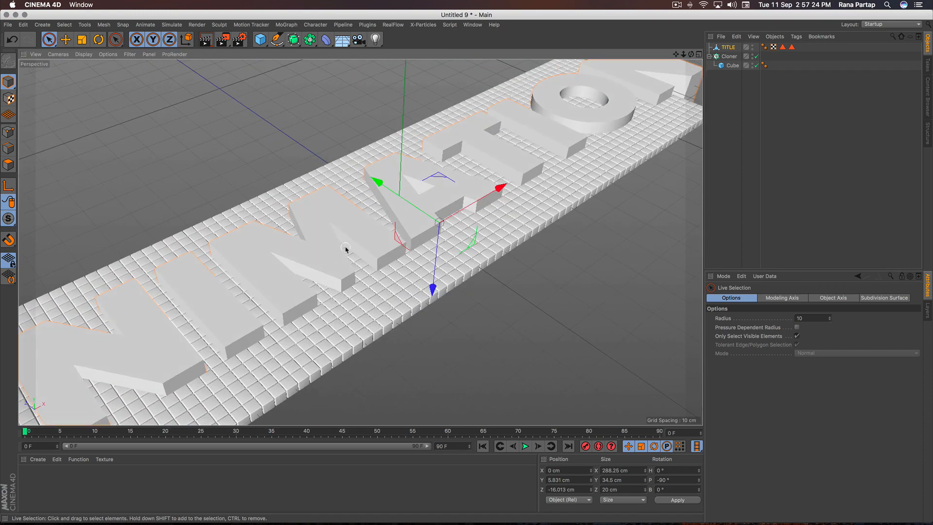
{"action": "key", "text": "t"}
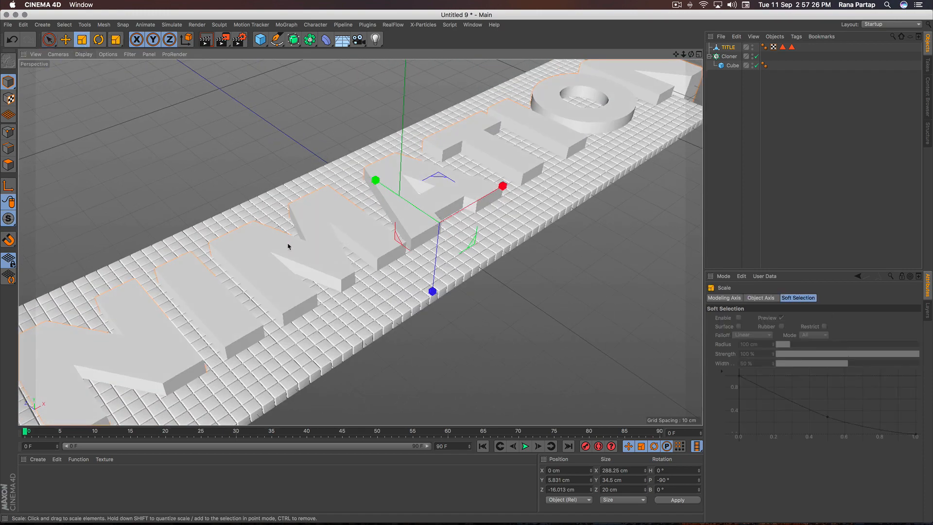
{"action": "left_click_drag", "start_coordinate": [290, 245], "coordinate": [311, 235]}
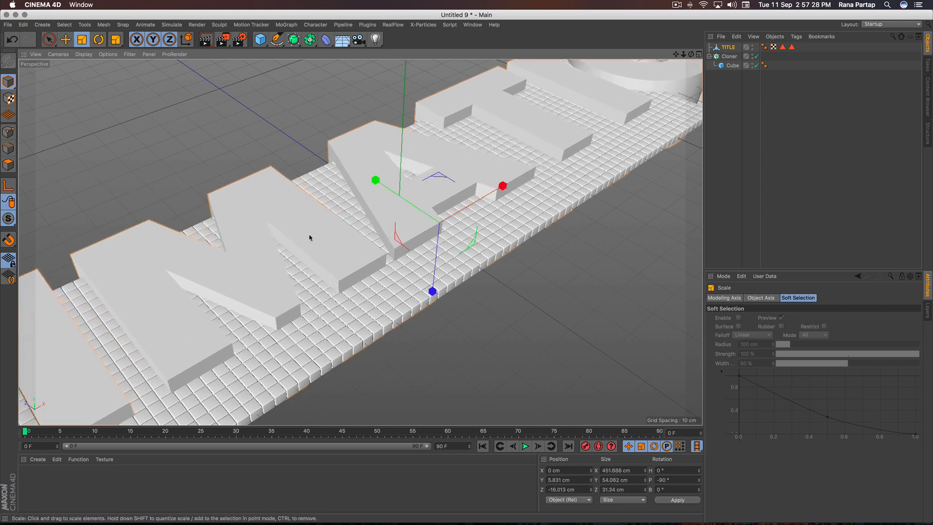
Shift the TITLE mesh across the width of the cube grid to about Z -27.8 cm to center the letters
{"action": "left_click_drag", "start_coordinate": [266, 269], "coordinate": [343, 266], "text": "alt"}
{"action": "middle_click_drag", "start_coordinate": [312, 260], "coordinate": [386, 262], "text": "alt"}
{"action": "left_click", "coordinate": [49, 39]}
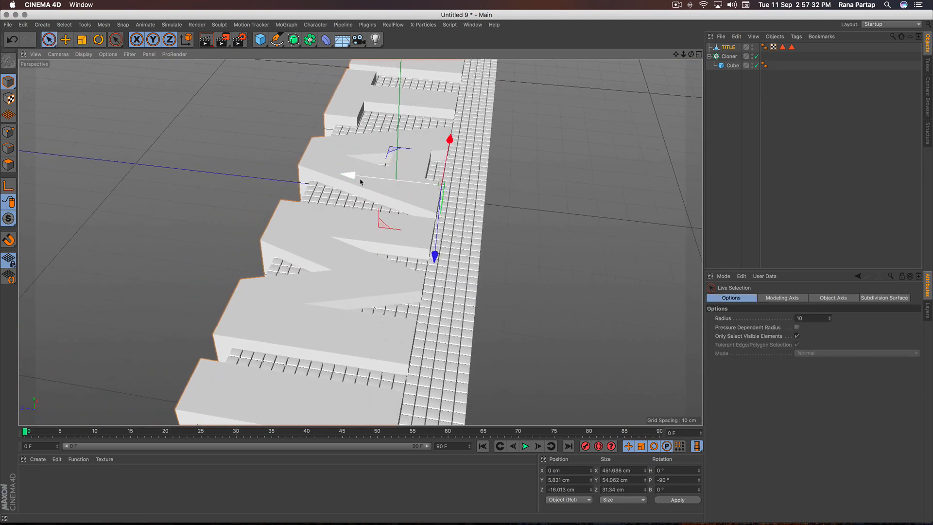
{"action": "left_click_drag", "start_coordinate": [358, 177], "coordinate": [396, 180]}
{"action": "left_click_drag", "start_coordinate": [353, 227], "coordinate": [337, 239], "text": "alt"}
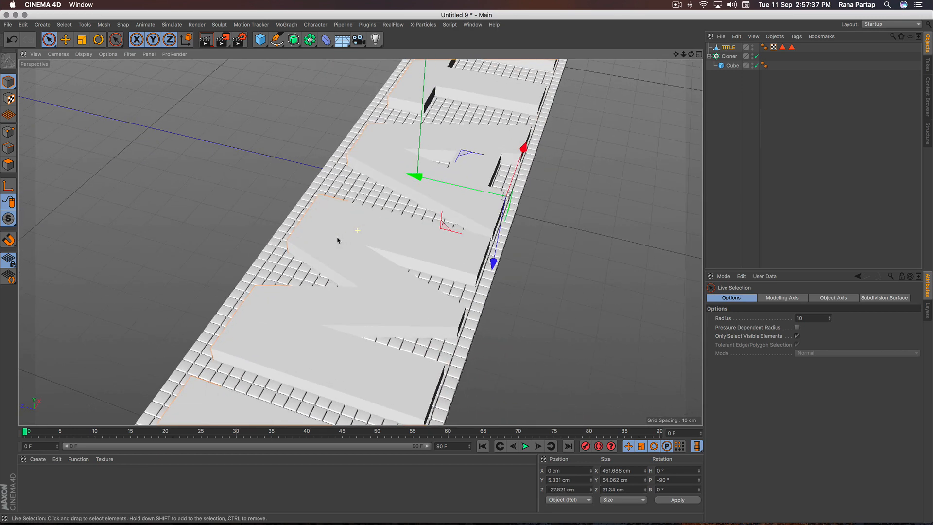
Enlarge the TITLE mesh uniformly to about 482 cm long and raise it to about 18.3 cm in Y, through the cube grid
{"action": "left_click", "coordinate": [82, 39]}
{"action": "left_click_drag", "start_coordinate": [214, 221], "coordinate": [240, 212]}
{"action": "left_click", "coordinate": [49, 39]}
{"action": "left_click_drag", "start_coordinate": [330, 248], "coordinate": [262, 230], "text": "alt"}
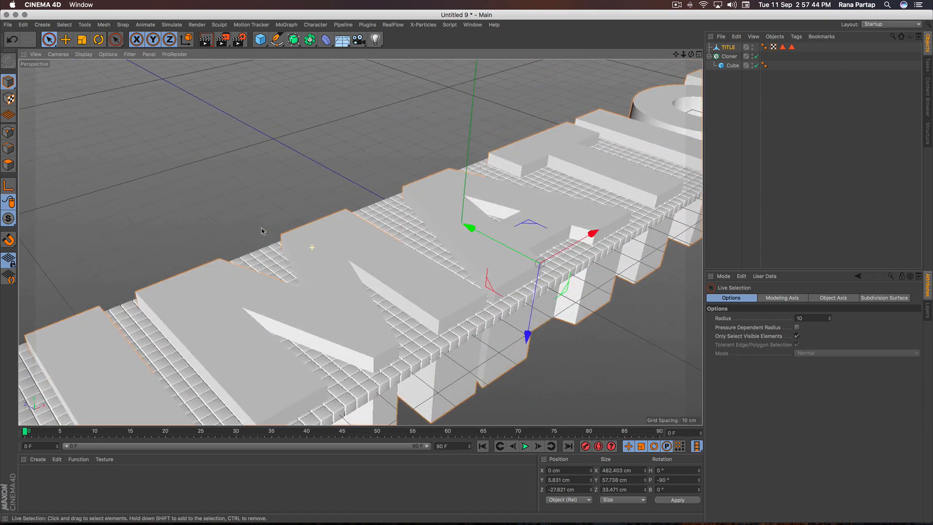
{"action": "scroll", "coordinate": [376, 263], "scroll_direction": "down", "scroll_amount": 5}
{"action": "left_click_drag", "start_coordinate": [357, 336], "coordinate": [322, 284], "text": "alt"}
{"action": "scroll", "coordinate": [369, 280], "scroll_direction": "up", "scroll_amount": 1}
{"action": "scroll", "coordinate": [364, 249], "scroll_direction": "up", "scroll_amount": 1}
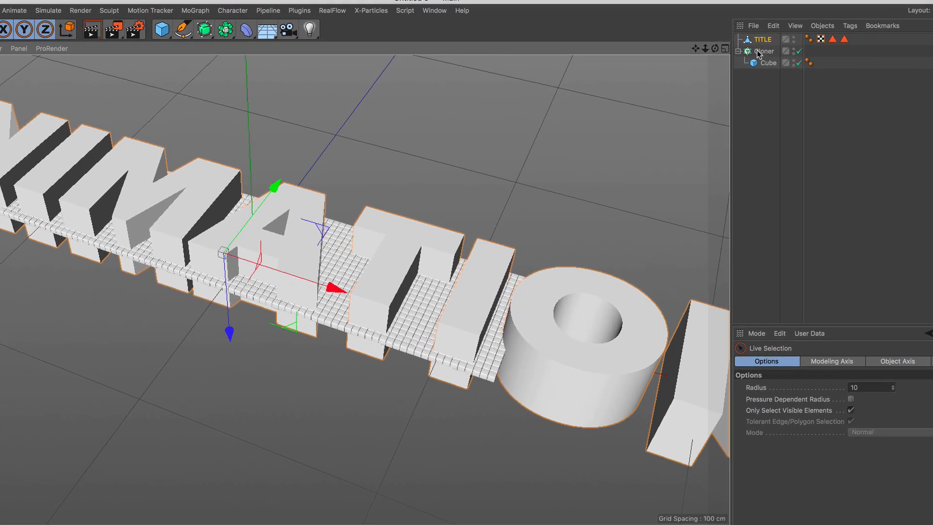
Add a Volume effector to the Cloner and check that it is in the Cloner's effector list
{"action": "left_click", "coordinate": [725, 56]}
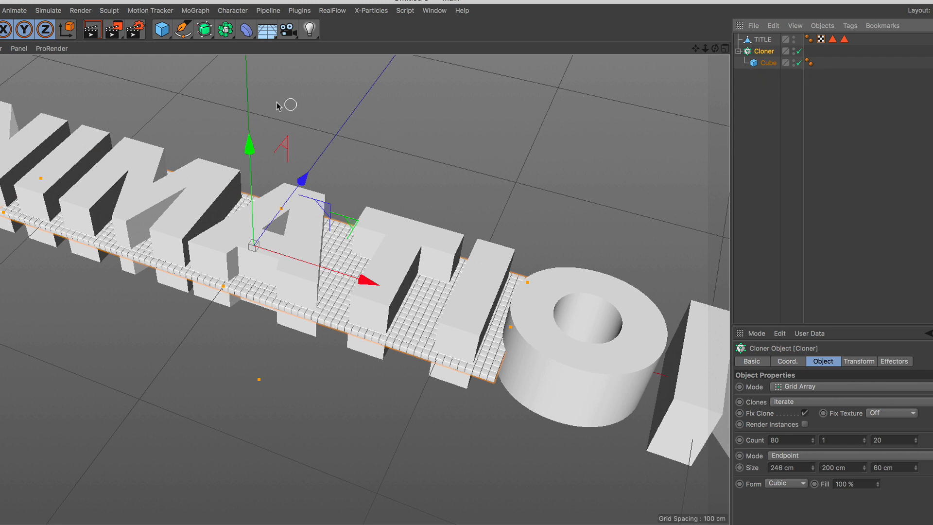
{"action": "left_click", "coordinate": [198, 10]}
{"action": "mouse_move", "coordinate": [201, 35]}
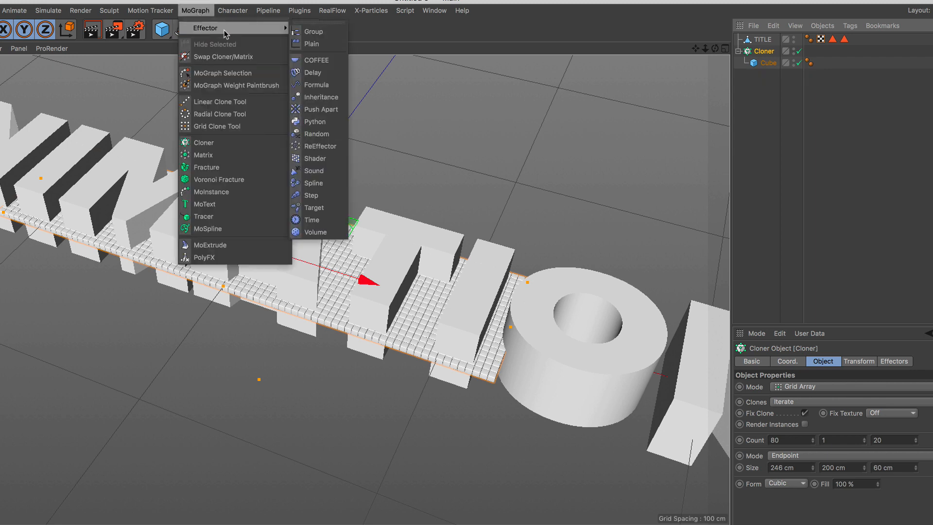
{"action": "left_click", "coordinate": [335, 233]}
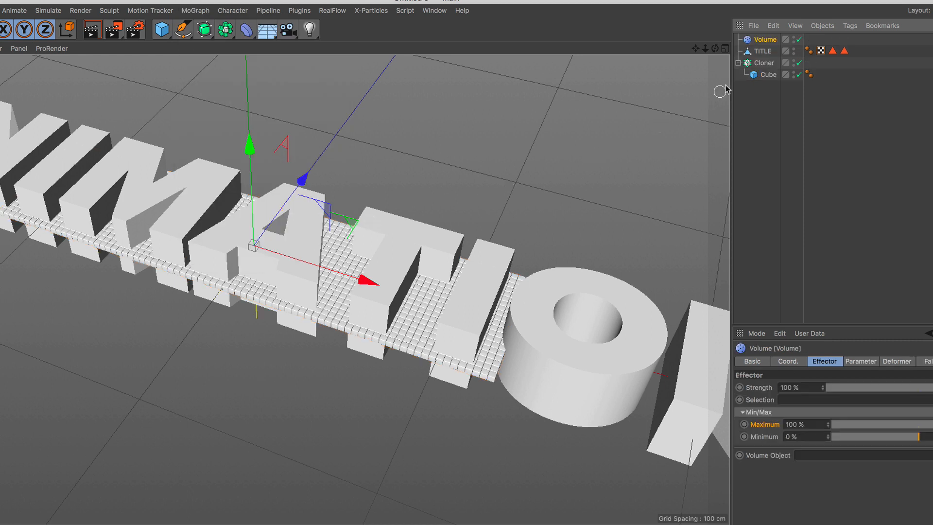
{"action": "left_click", "coordinate": [670, 64]}
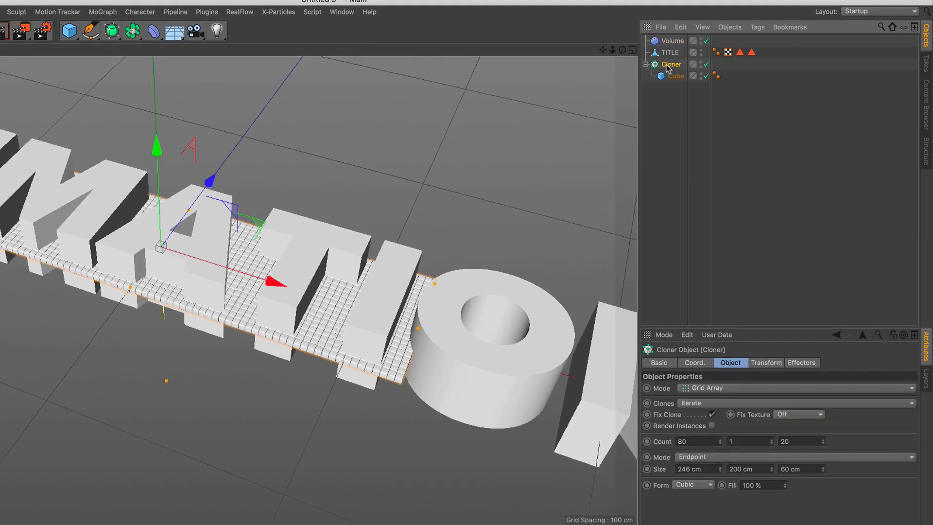
{"action": "left_click", "coordinate": [801, 363]}
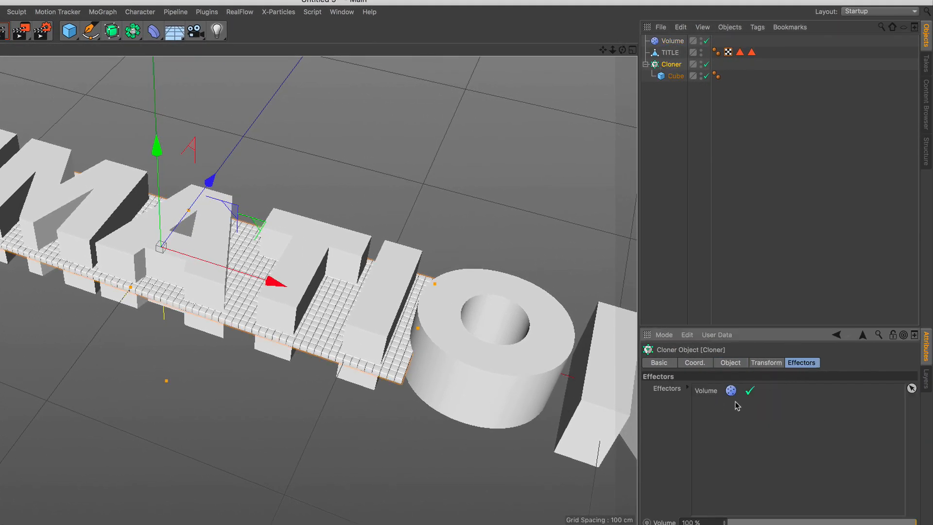
Assign the TITLE mesh as the Volume Object of the Volume effector
{"action": "left_click", "coordinate": [677, 43]}
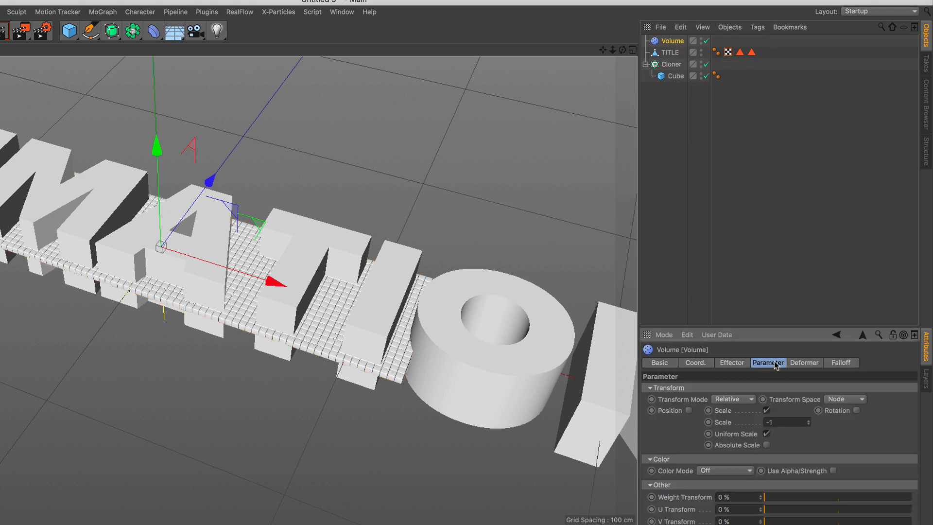
{"action": "left_click", "coordinate": [731, 363]}
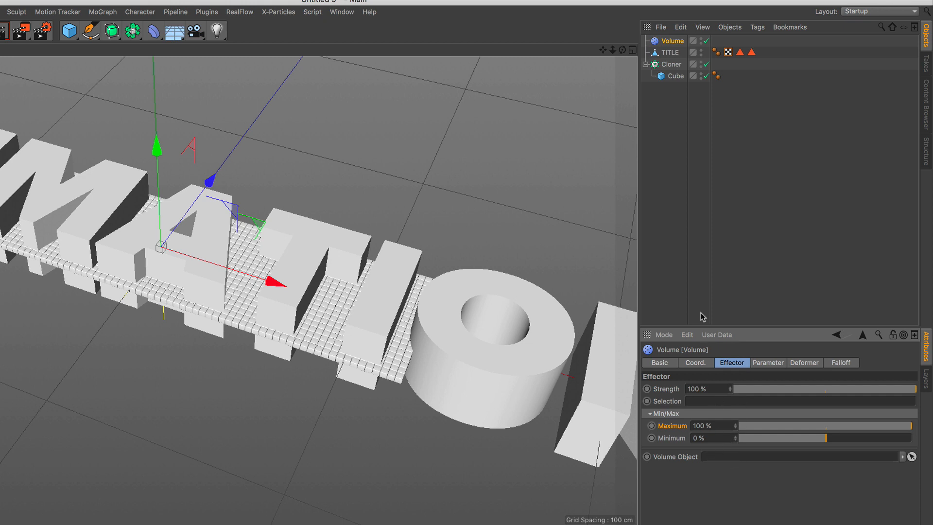
{"action": "left_click", "coordinate": [671, 53]}
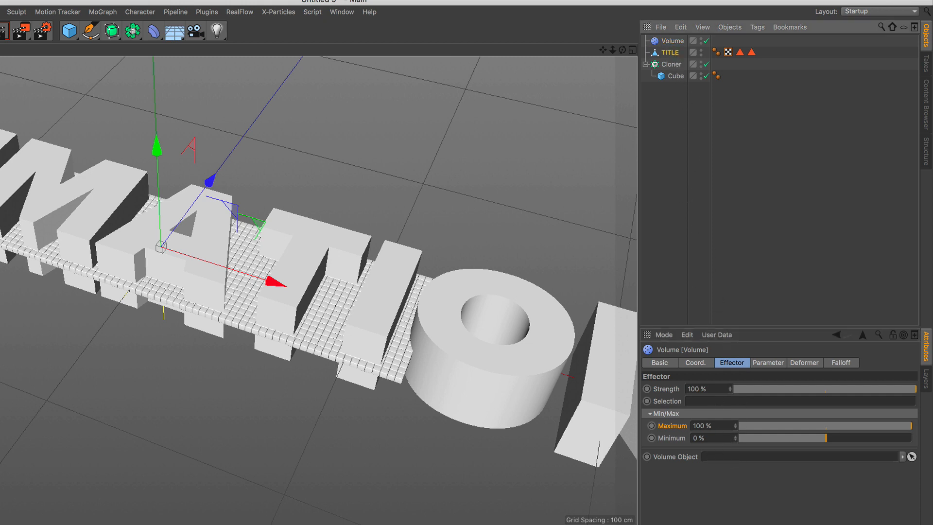
{"action": "left_click_drag", "start_coordinate": [733, 462], "coordinate": [735, 462]}
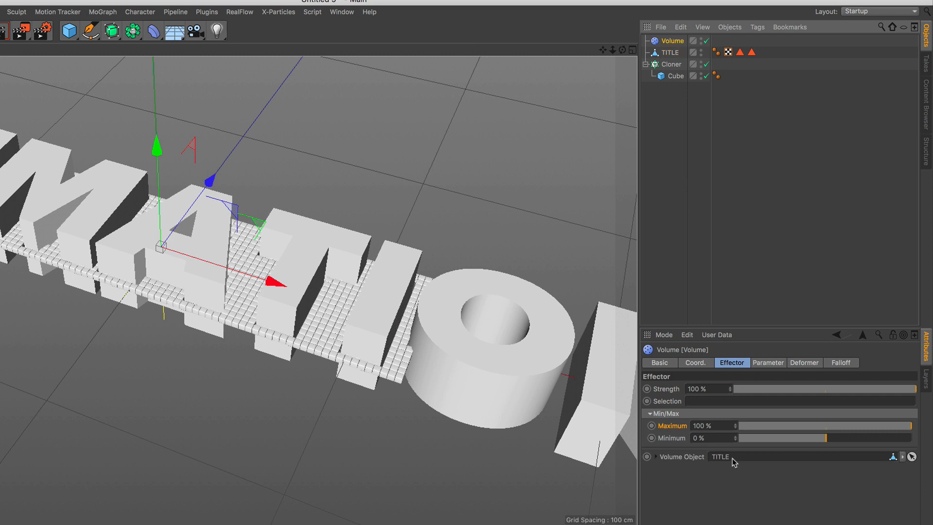
Hide the TITLE mesh in both the editor and the renderer
{"action": "left_click", "coordinate": [670, 53]}
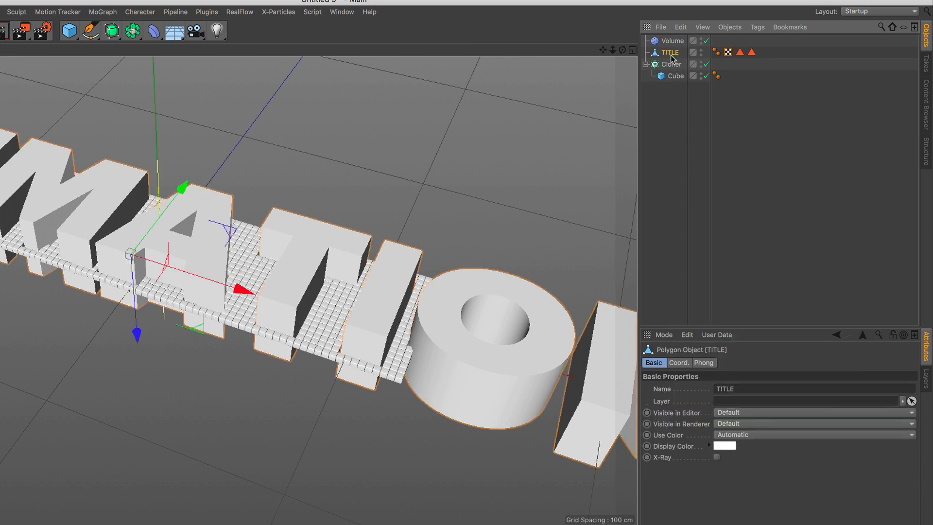
{"action": "left_click", "coordinate": [700, 50]}
{"action": "left_click", "coordinate": [701, 53], "text": "ctrl"}
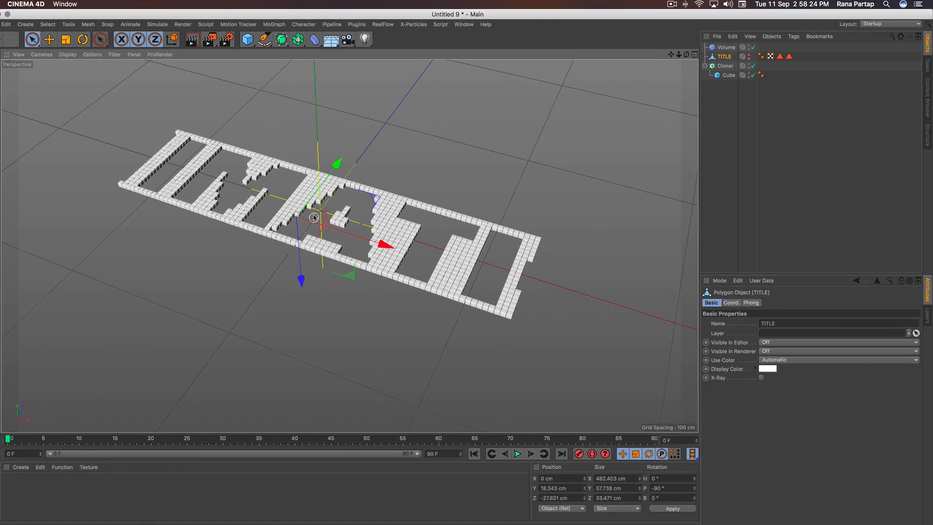
Disable the Scale transform and enable the Position transform in the Volume effector's parameters
{"action": "right_click_drag", "start_coordinate": [150, 255], "coordinate": [182, 197], "text": "alt"}
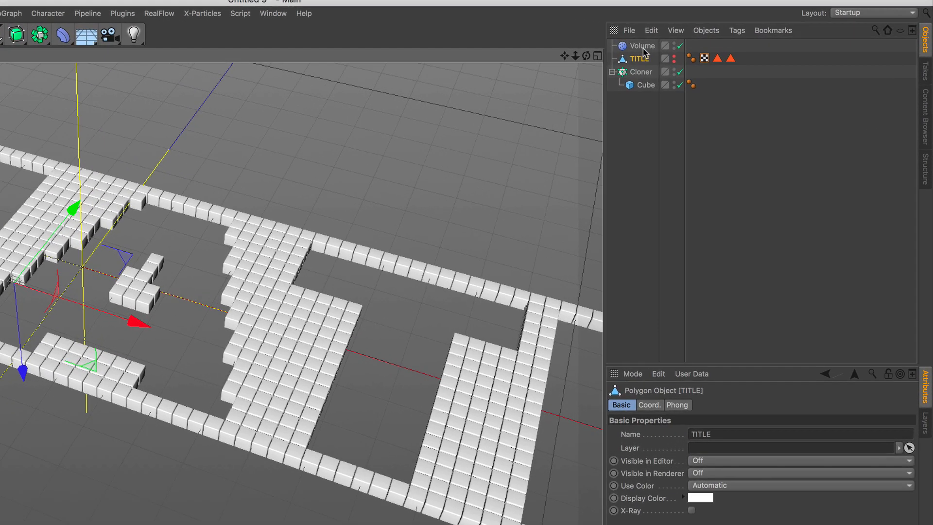
{"action": "left_click", "coordinate": [729, 47]}
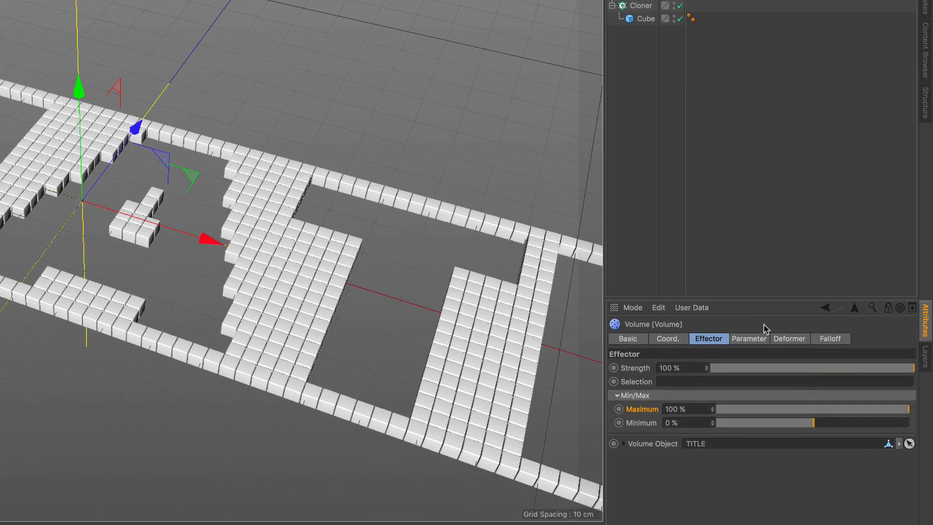
{"action": "left_click", "coordinate": [751, 406]}
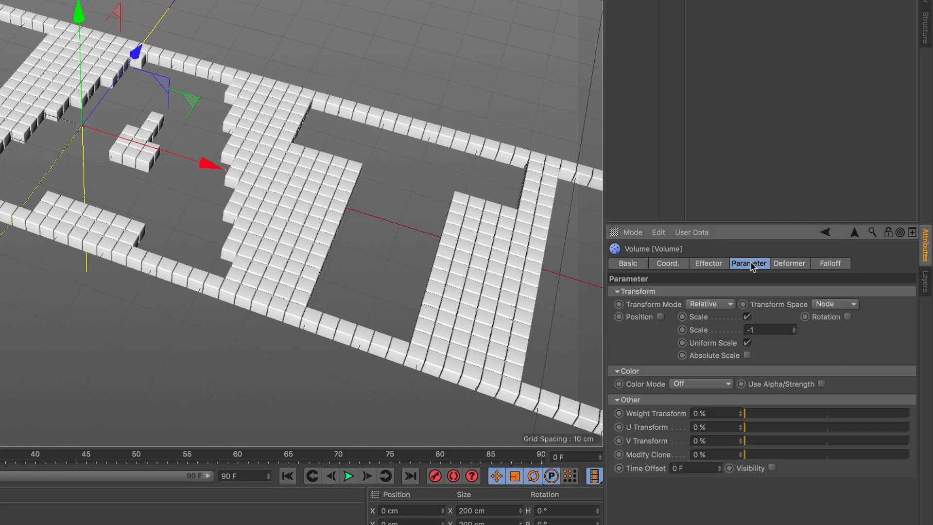
{"action": "left_click", "coordinate": [747, 316]}
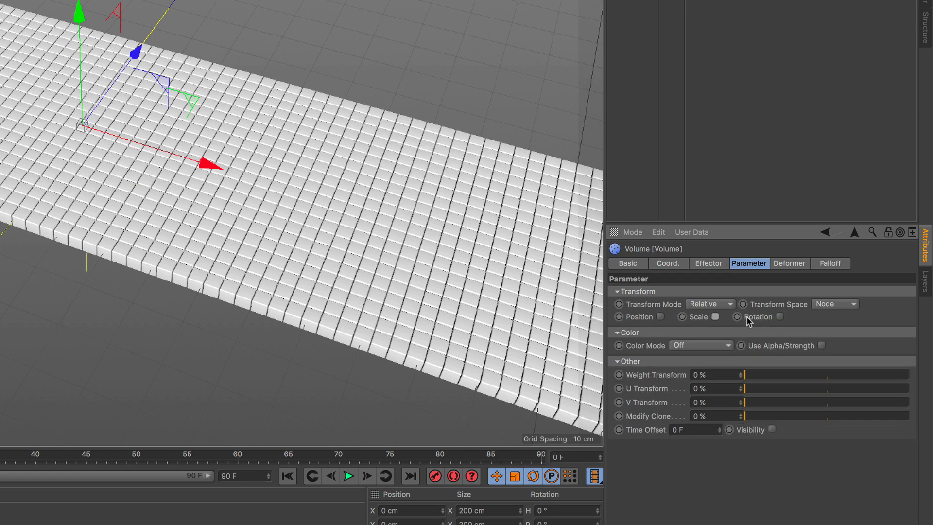
{"action": "left_click", "coordinate": [660, 317]}
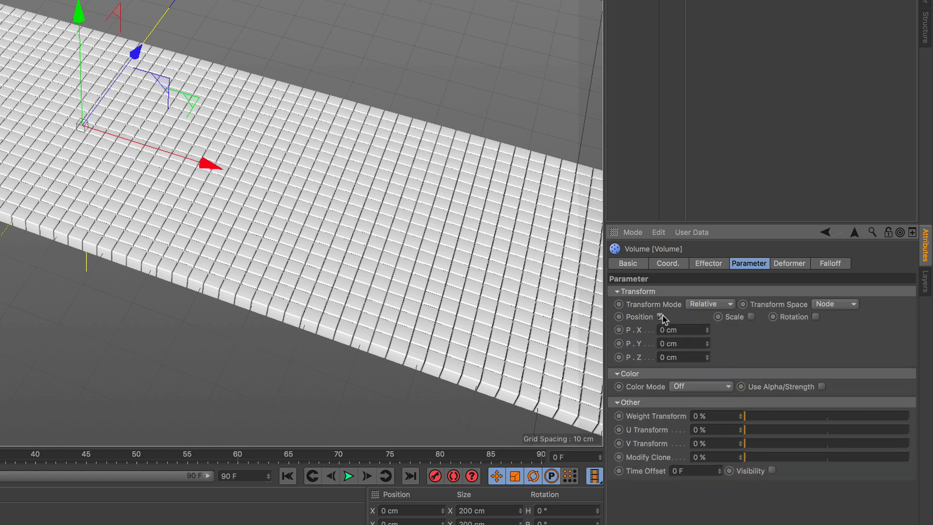
Set the Volume effector's Y position offset to 4 cm and render the view to preview the raised letters
{"action": "left_click", "coordinate": [707, 340]}
{"action": "left_click", "coordinate": [708, 340]}
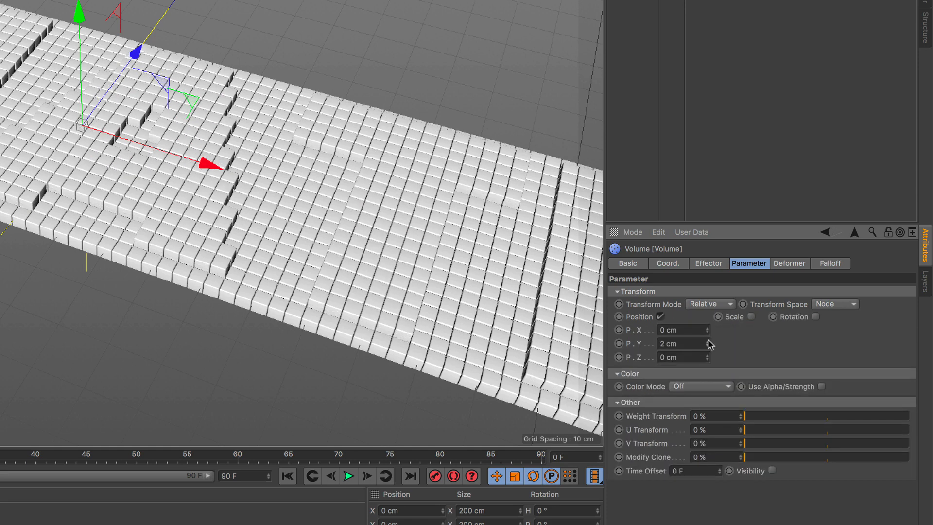
{"action": "left_click", "coordinate": [708, 341]}
{"action": "left_click", "coordinate": [708, 341]}
{"action": "left_click_drag", "start_coordinate": [125, 176], "coordinate": [334, 148], "text": "alt"}
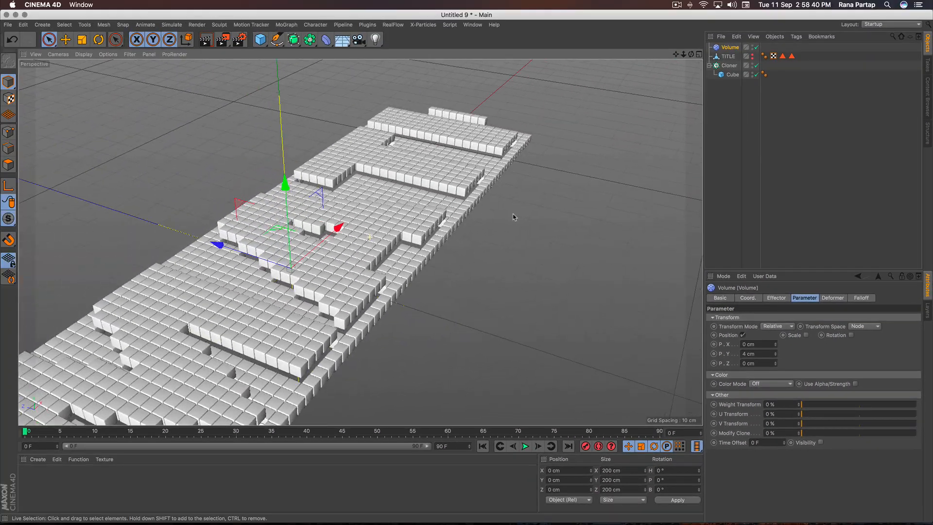
{"action": "mouse_move", "coordinate": [514, 217]}
{"action": "left_mouse_down", "text": "alt"}
{"action": "mouse_move", "coordinate": [457, 186]}
{"action": "mouse_move", "coordinate": [401, 256]}
{"action": "mouse_move", "coordinate": [451, 249]}
{"action": "mouse_move", "coordinate": [467, 235]}
{"action": "mouse_move", "coordinate": [488, 246]}
{"action": "left_mouse_up", "text": "alt"}
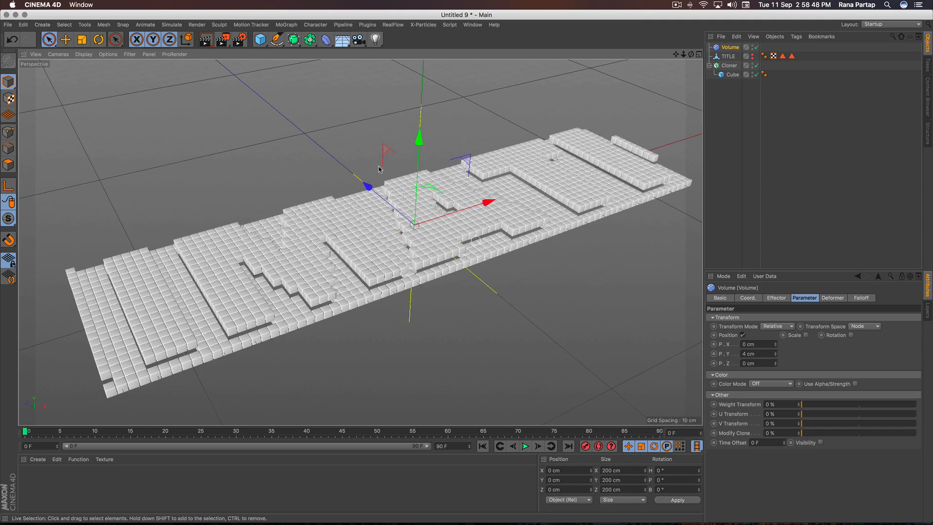
{"action": "left_click", "coordinate": [207, 41]}
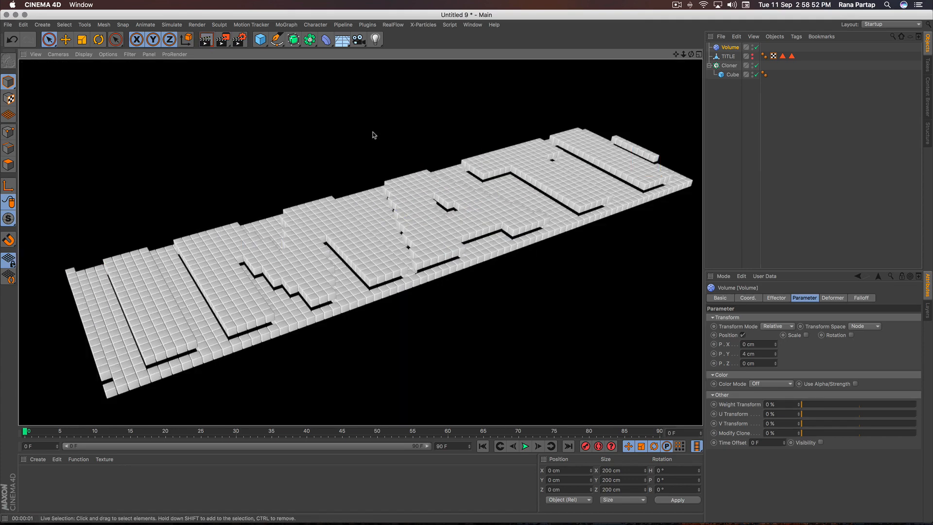
Add a Floor object and lower it along Y to about -2.3 cm so it sits beneath the cube grid
{"action": "left_click", "coordinate": [342, 39]}
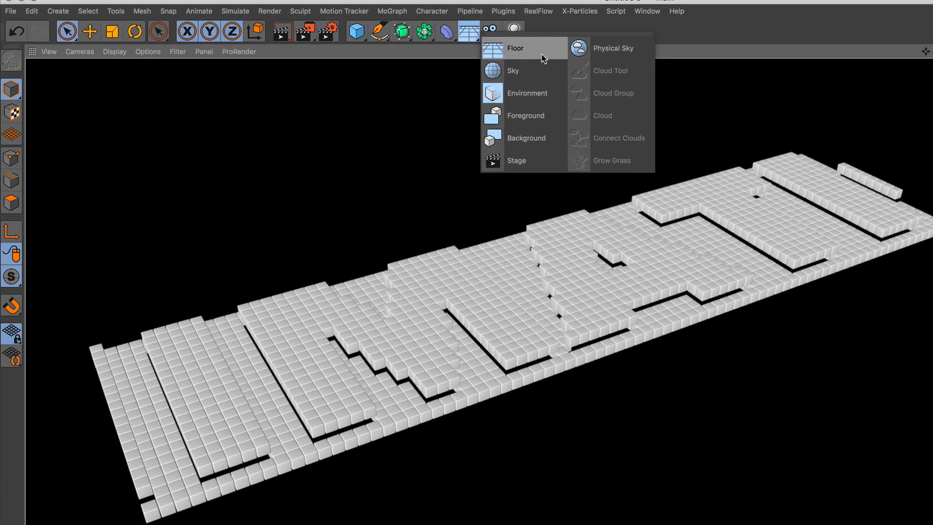
{"action": "left_click", "coordinate": [543, 58]}
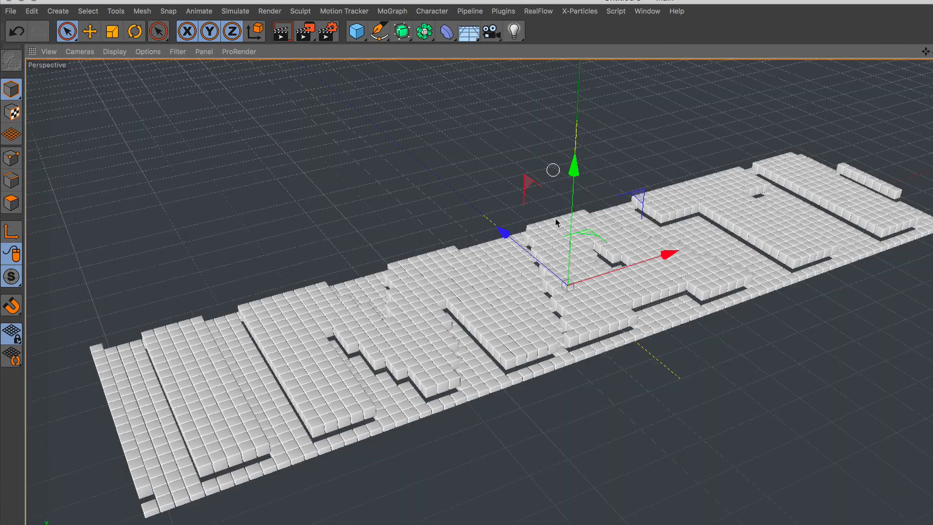
{"action": "scroll", "coordinate": [557, 278], "scroll_direction": "up", "scroll_amount": 5}
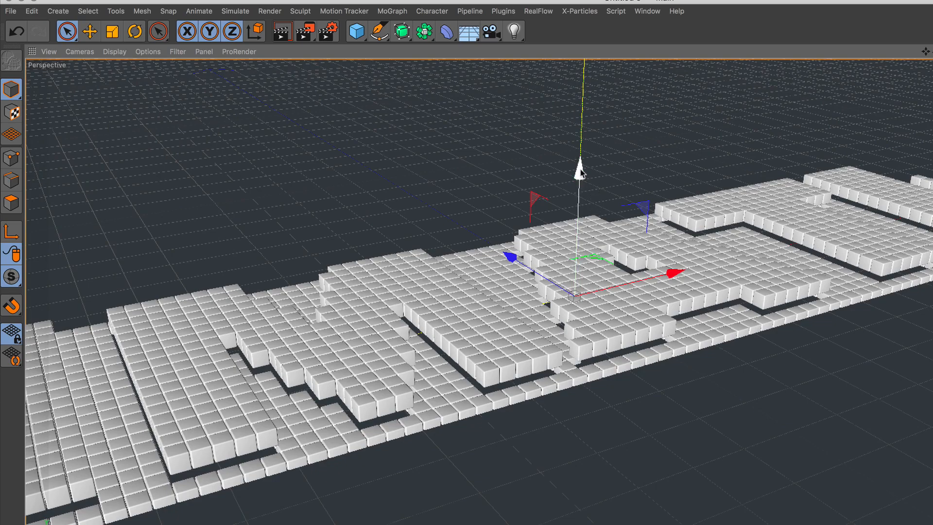
{"action": "left_click_drag", "start_coordinate": [581, 168], "coordinate": [580, 183]}
{"action": "left_click_drag", "start_coordinate": [555, 231], "coordinate": [553, 251], "text": "alt"}
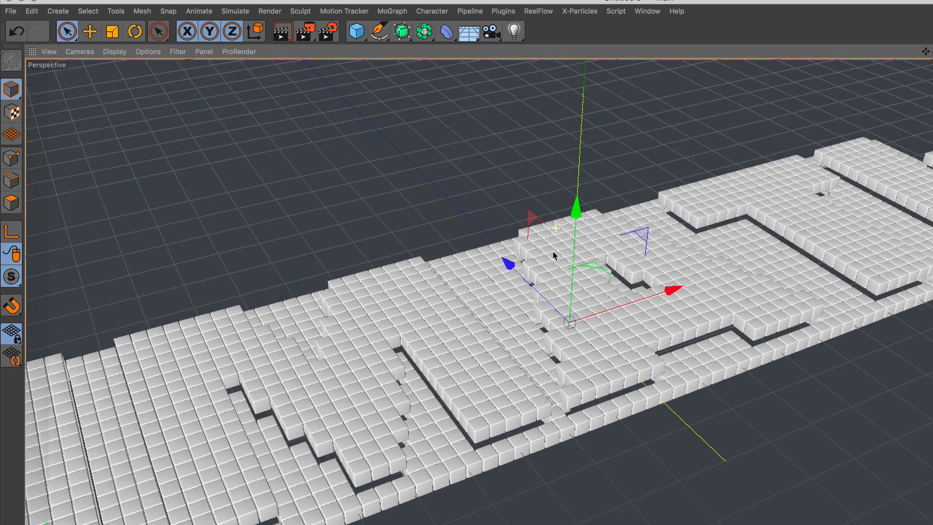
{"action": "right_click_drag", "start_coordinate": [546, 265], "coordinate": [536, 309], "text": "alt"}
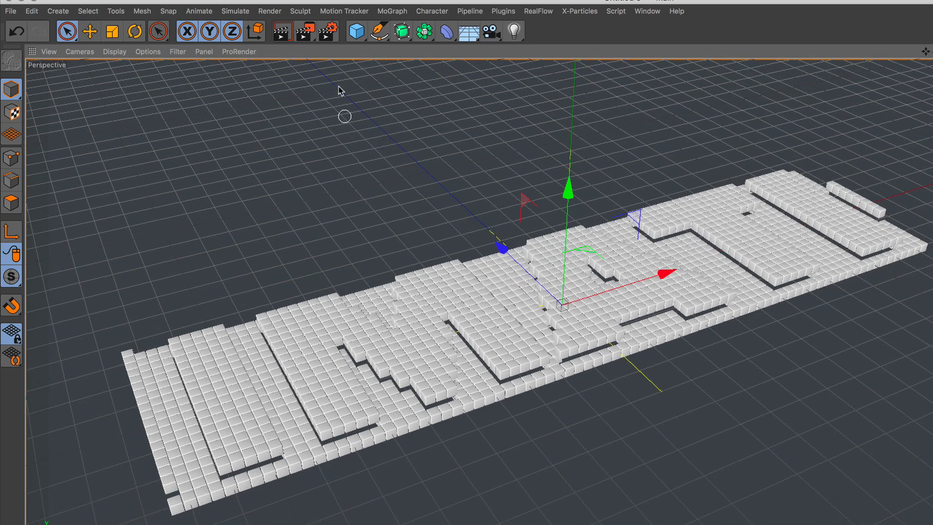
Add an Ambient Occlusion render effect with Contrast set to 40 % and render the view to preview it
{"action": "left_click", "coordinate": [329, 33]}
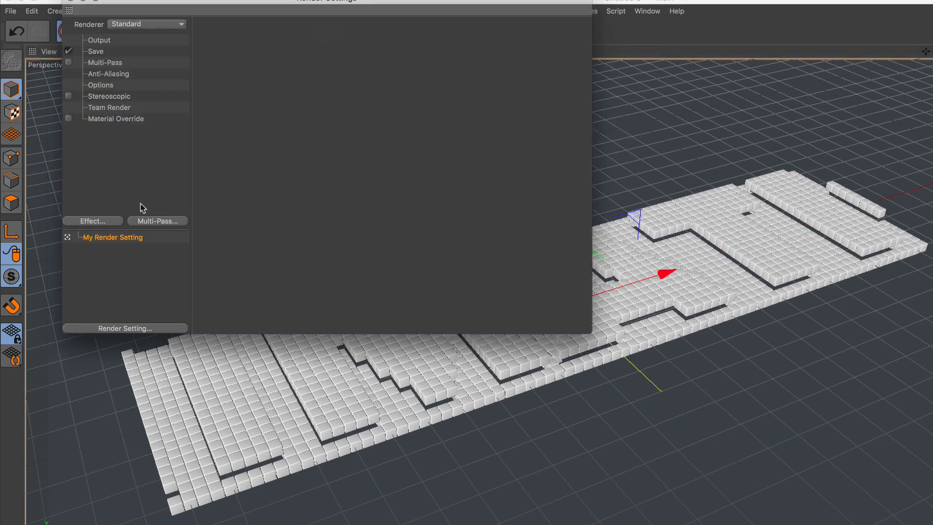
{"action": "left_click", "coordinate": [97, 221]}
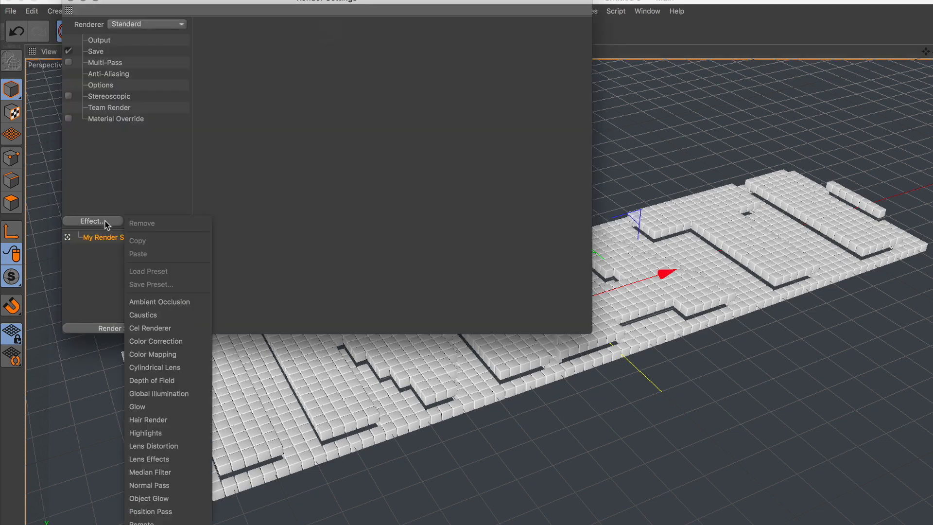
{"action": "left_click", "coordinate": [194, 306]}
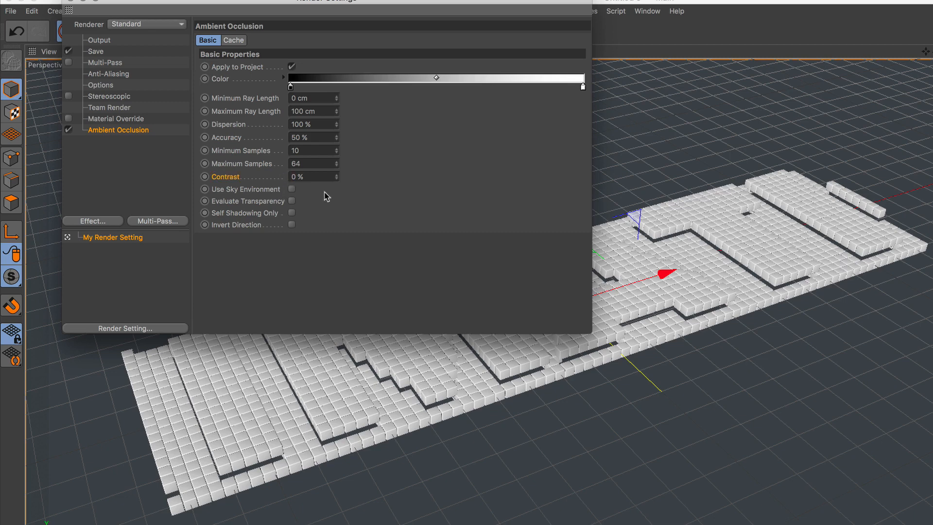
{"action": "key", "text": "Return"}
{"action": "left_click", "coordinate": [72, 1]}
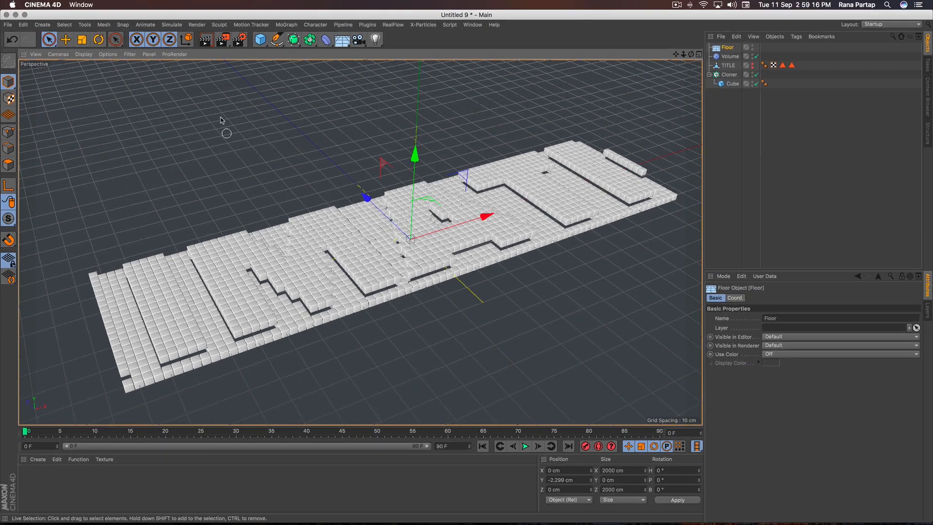
{"action": "key", "text": "super+r"}
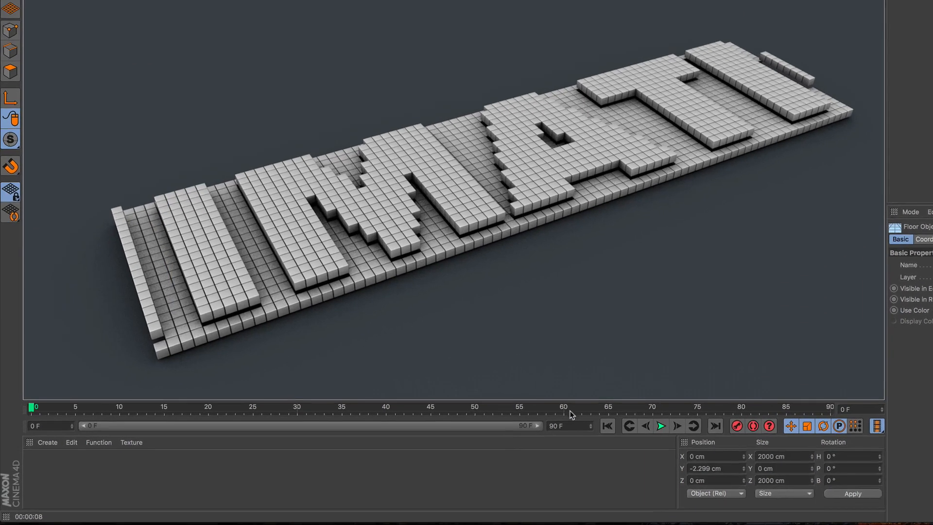
Set the project end to 400 F and extend the timeline's preview range to frame 400
{"action": "left_click_drag", "start_coordinate": [452, 446], "coordinate": [427, 445]}
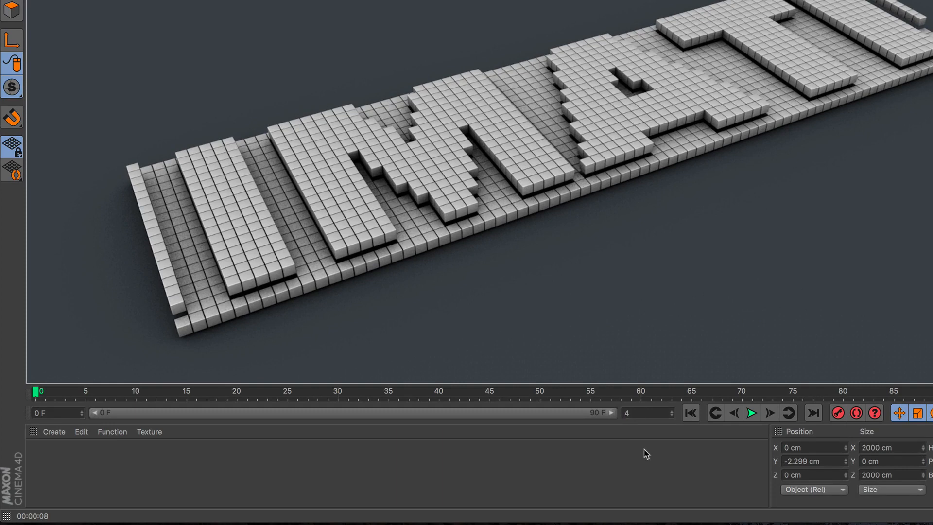
{"action": "key", "text": "Return"}
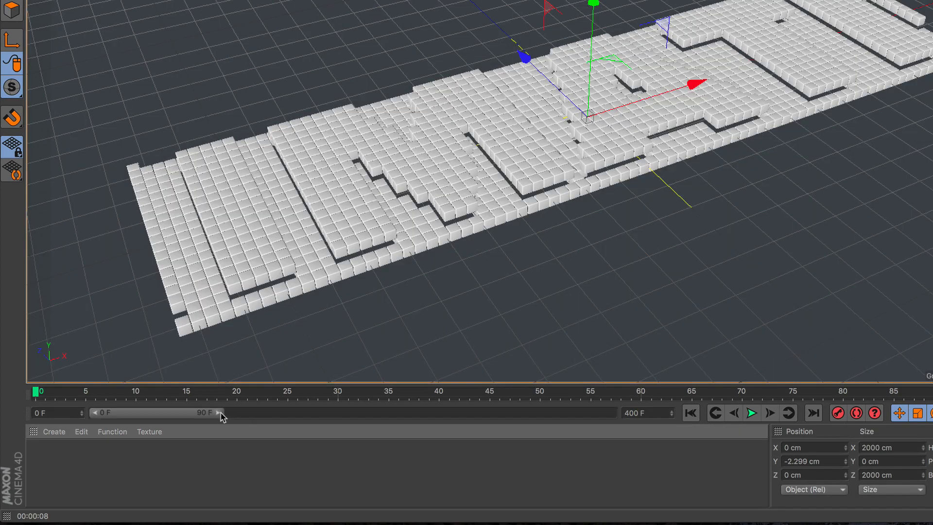
{"action": "left_click_drag", "start_coordinate": [220, 414], "coordinate": [650, 447]}
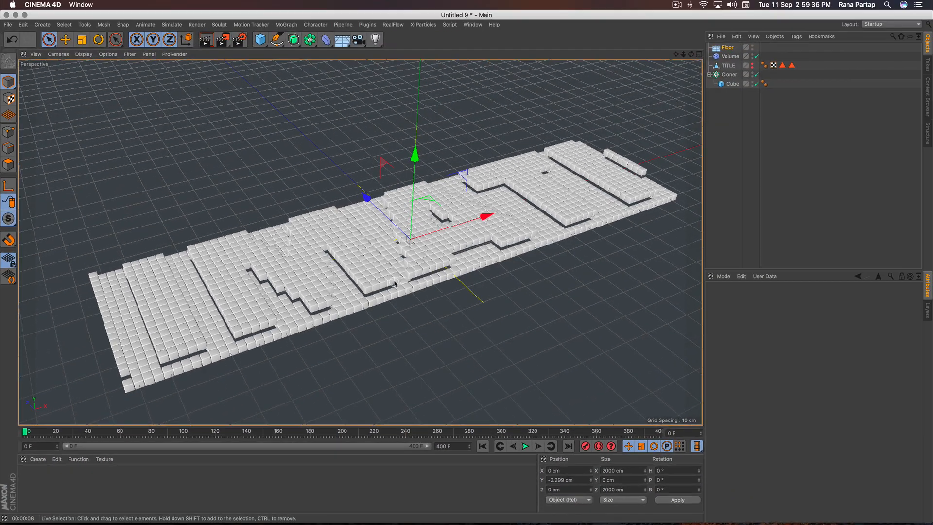
Move the TITLE mesh along X past the far end of the cube grid, to about 366 cm, and keyframe it at frame 0
{"action": "scroll", "coordinate": [394, 284], "scroll_direction": "down", "scroll_amount": 5}
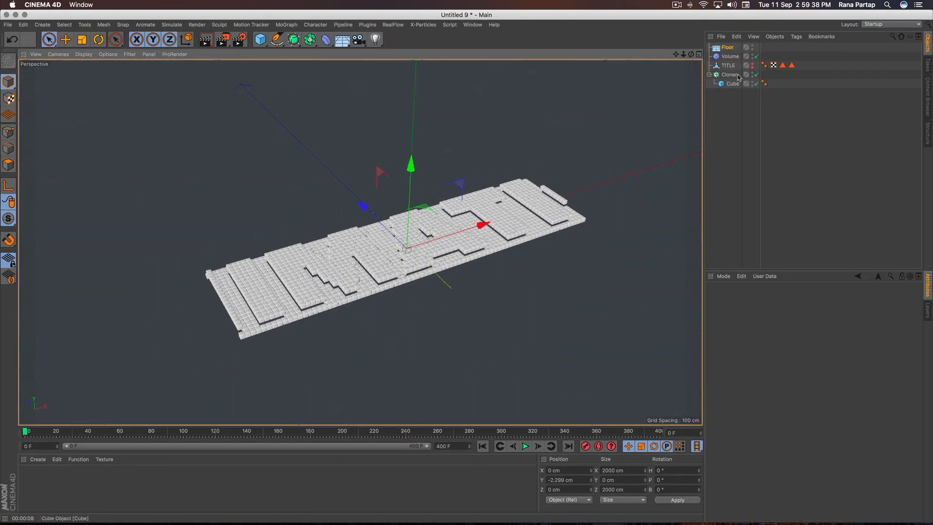
{"action": "left_click", "coordinate": [729, 67]}
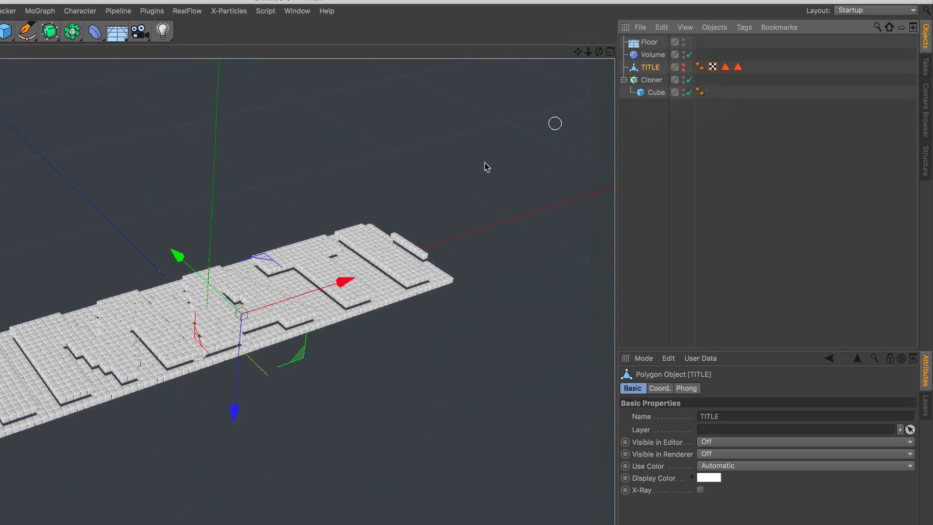
{"action": "left_click_drag", "start_coordinate": [348, 280], "coordinate": [620, 241]}
{"action": "scroll", "coordinate": [180, 331], "scroll_direction": "down", "scroll_amount": 2}
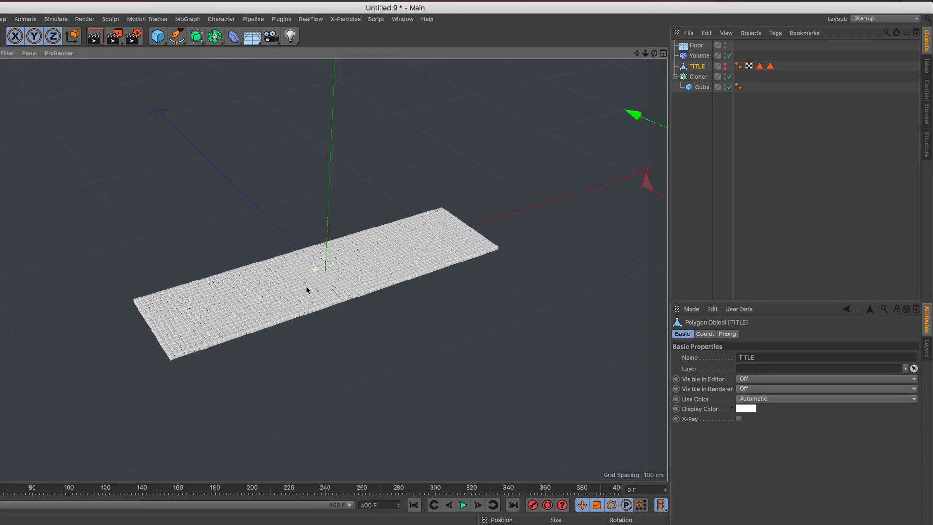
{"action": "scroll", "coordinate": [306, 287], "scroll_direction": "down", "scroll_amount": 1}
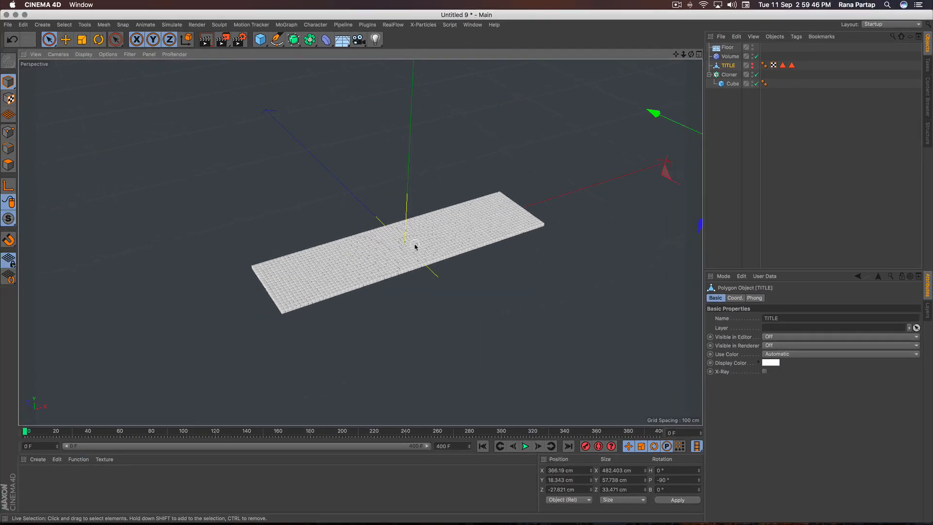
{"action": "middle_click_drag", "start_coordinate": [334, 272], "coordinate": [257, 289], "text": "alt"}
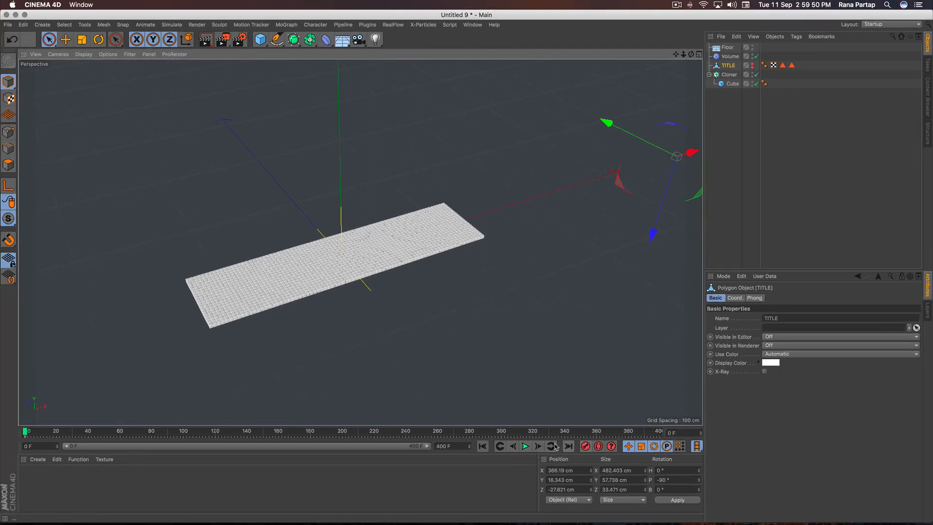
At frame 388, move the TITLE mesh along X to about -375 cm past the grid's other end and keyframe it
{"action": "left_click_drag", "start_coordinate": [555, 434], "coordinate": [644, 436]}
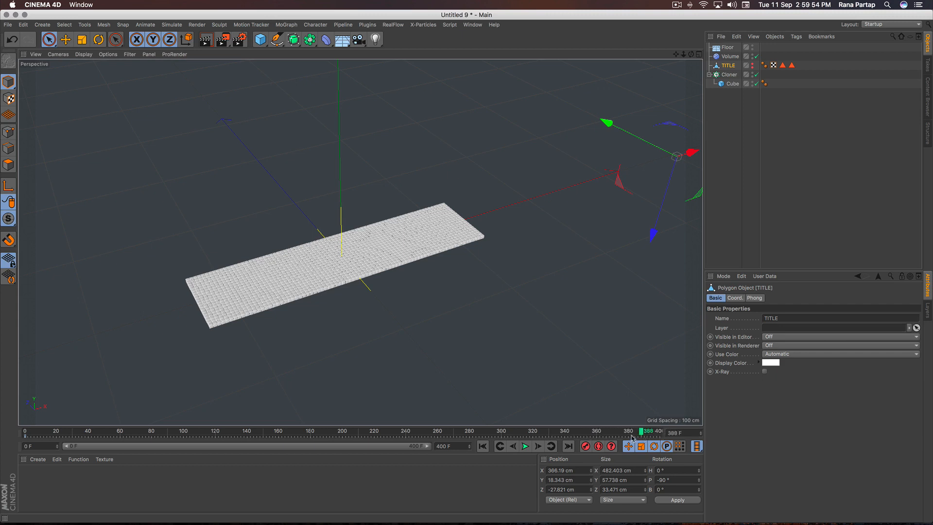
{"action": "mouse_move", "coordinate": [685, 154]}
{"action": "left_mouse_down"}
{"action": "mouse_move", "coordinate": [593, 172]}
{"action": "mouse_move", "coordinate": [333, 261]}
{"action": "mouse_move", "coordinate": [5, 353]}
{"action": "mouse_move", "coordinate": [693, 151]}
{"action": "left_mouse_up"}
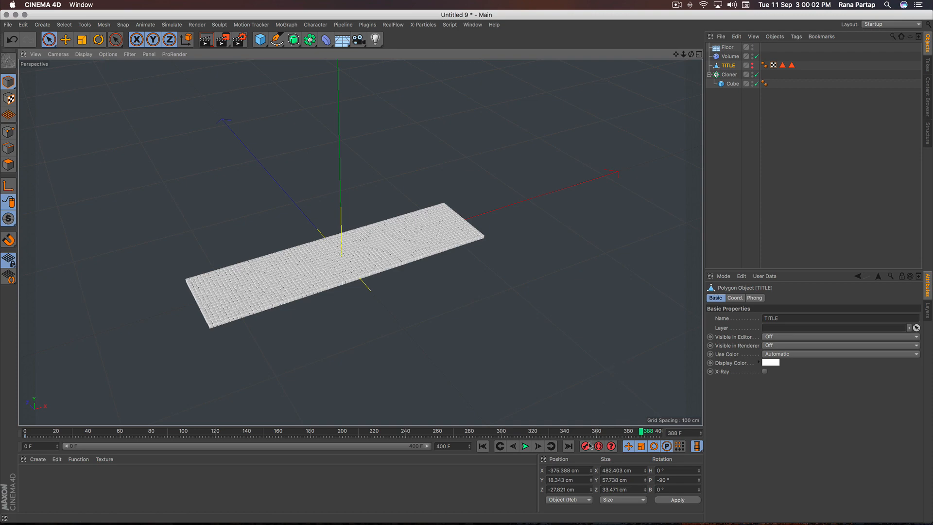
Play the scrolling text animation from the start, stop at frame 125 and render the view
{"action": "right_click_drag", "start_coordinate": [316, 264], "coordinate": [395, 247], "text": "alt"}
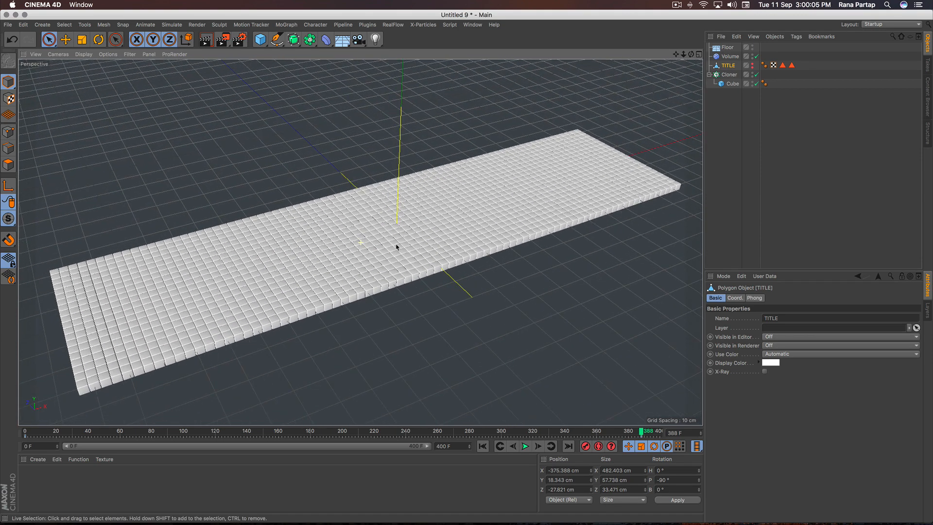
{"action": "left_click", "coordinate": [482, 446]}
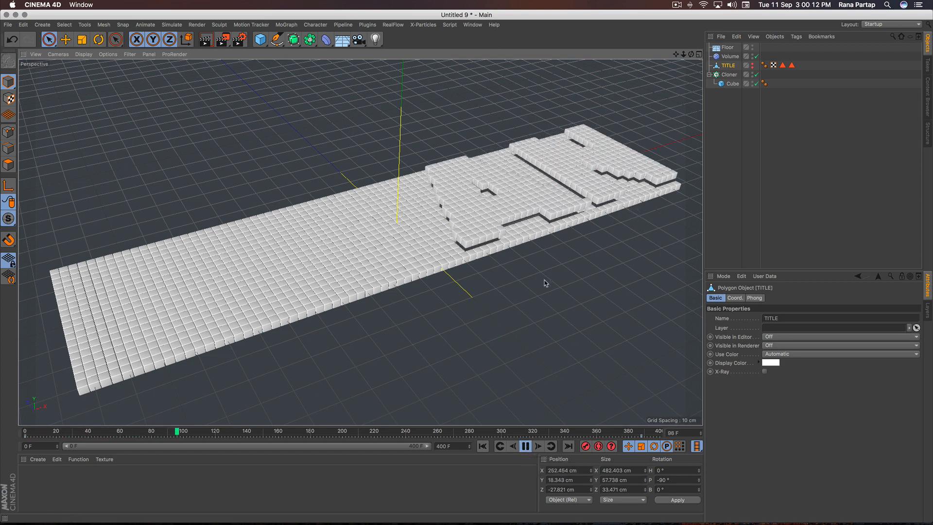
{"action": "left_click", "coordinate": [525, 446]}
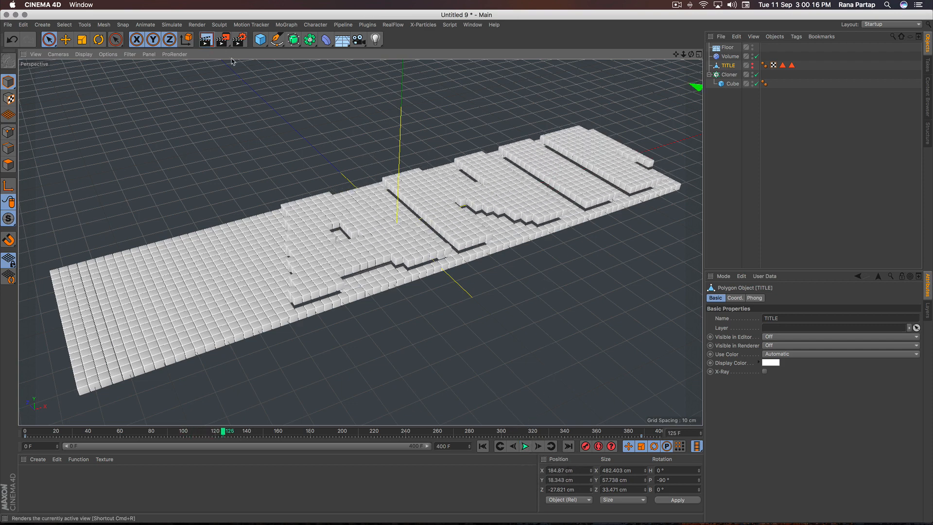
{"action": "left_click", "coordinate": [206, 39]}
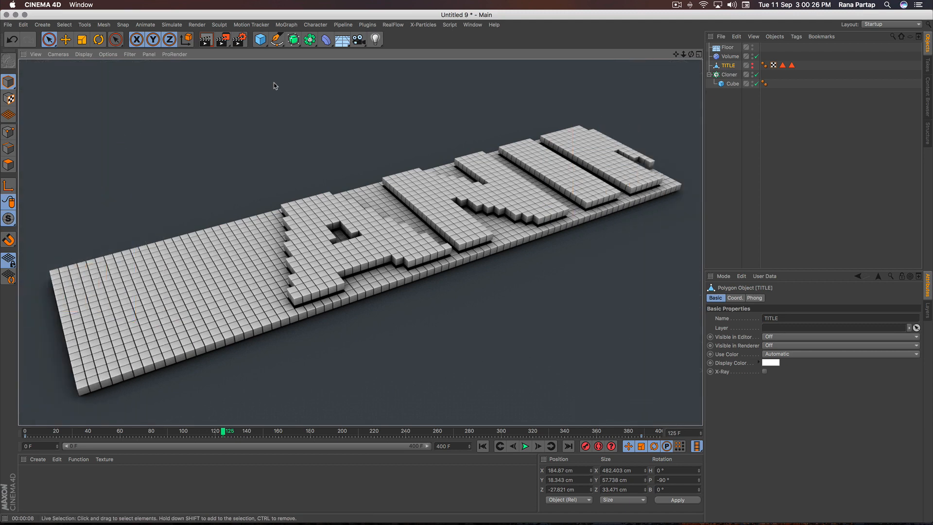
Replay the animation from the first frame, stop at frame 247 and render that view
{"action": "left_click", "coordinate": [483, 446]}
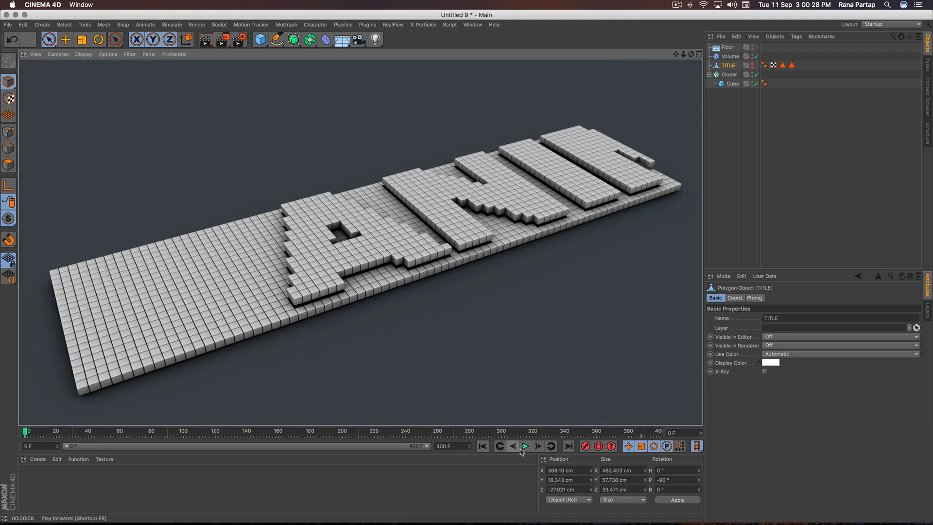
{"action": "left_click", "coordinate": [525, 446]}
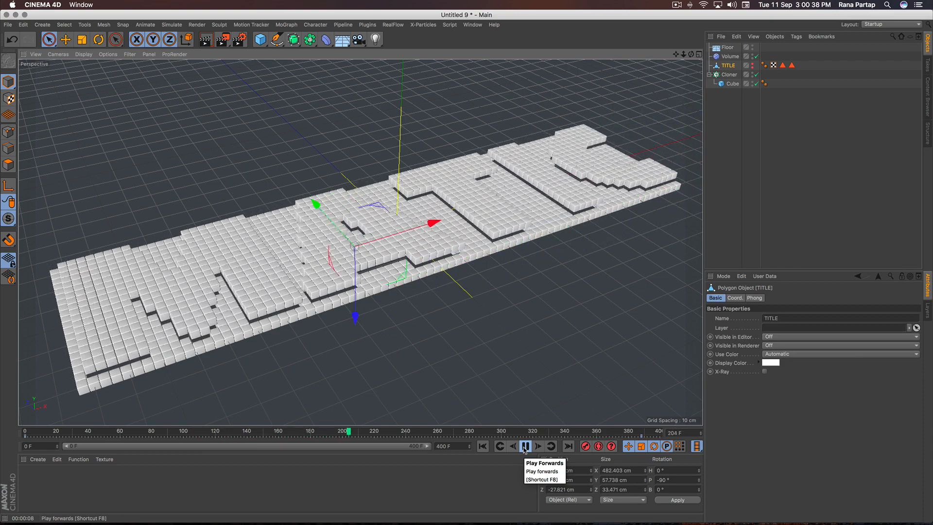
{"action": "left_click", "coordinate": [524, 447]}
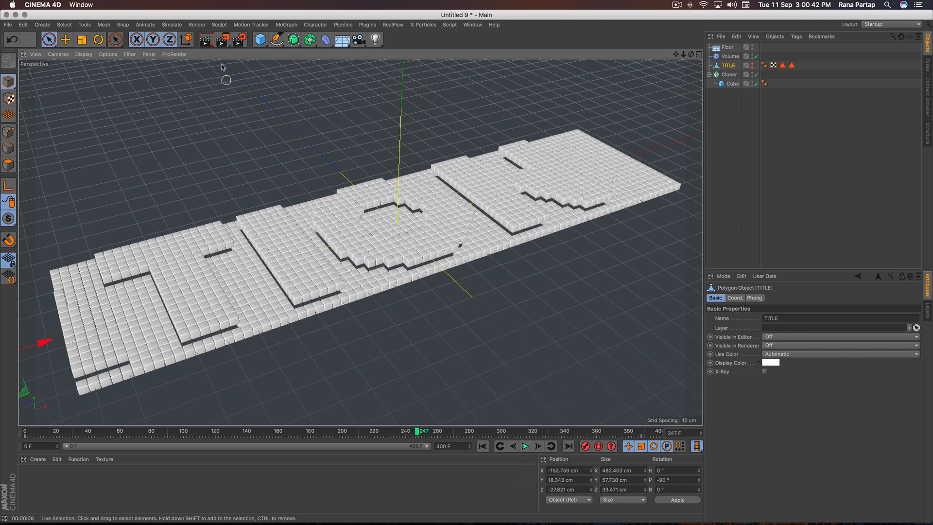
{"action": "left_click", "coordinate": [206, 39]}
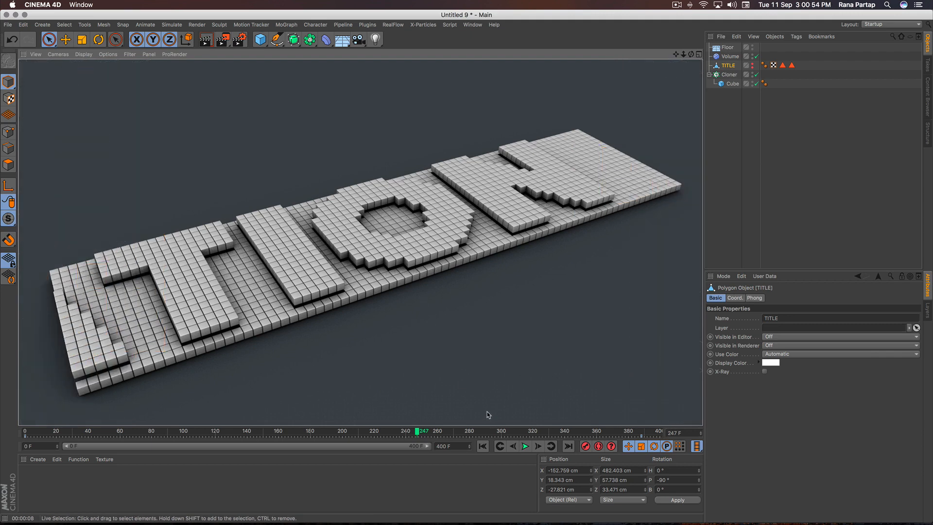
Return to the first frame and set the render output to the HDTV 1080 25 film/video preset with frame range All Frames
{"action": "left_click", "coordinate": [483, 446]}
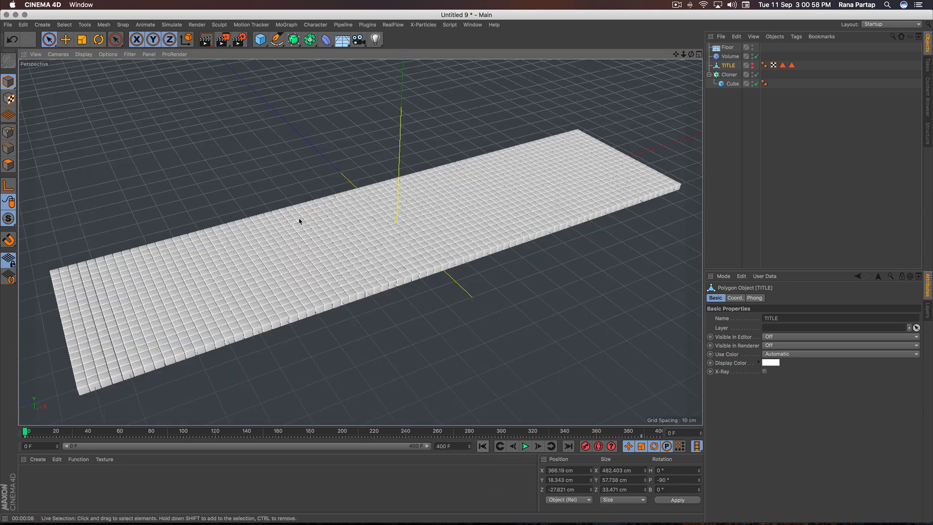
{"action": "left_click", "coordinate": [239, 39]}
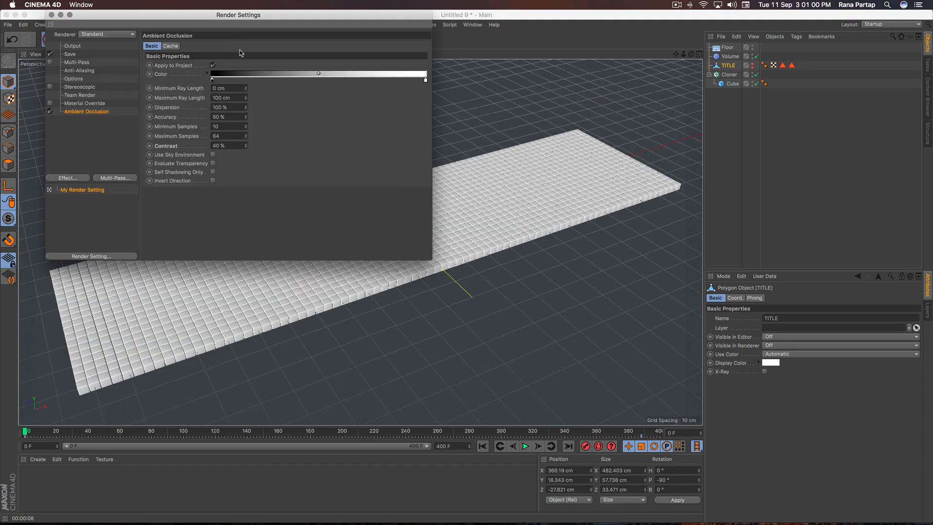
{"action": "left_click_drag", "start_coordinate": [220, 26], "coordinate": [366, 111]}
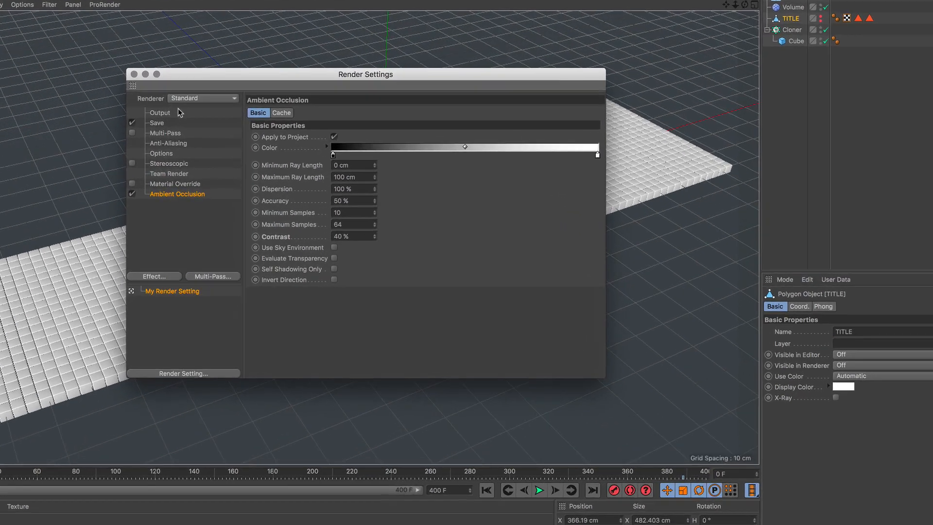
{"action": "left_click", "coordinate": [219, 136]}
{"action": "left_click", "coordinate": [211, 79]}
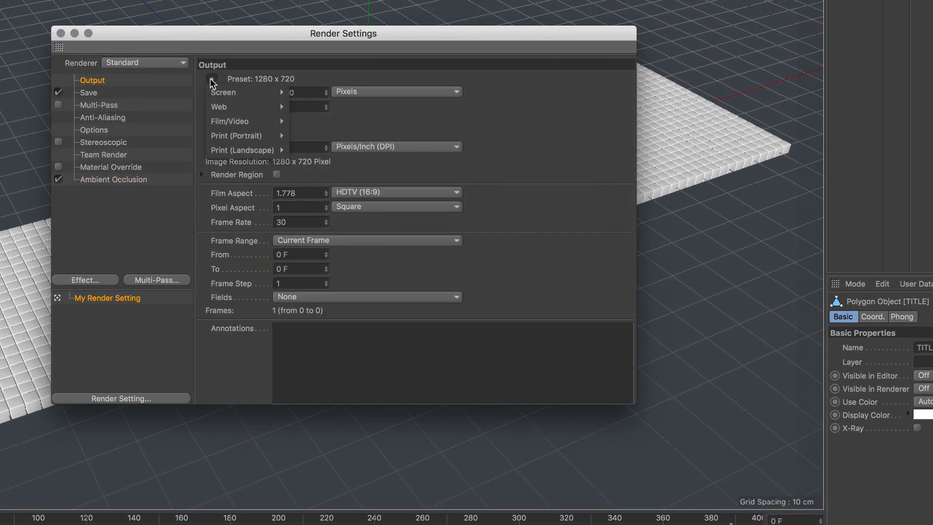
{"action": "mouse_move", "coordinate": [223, 121]}
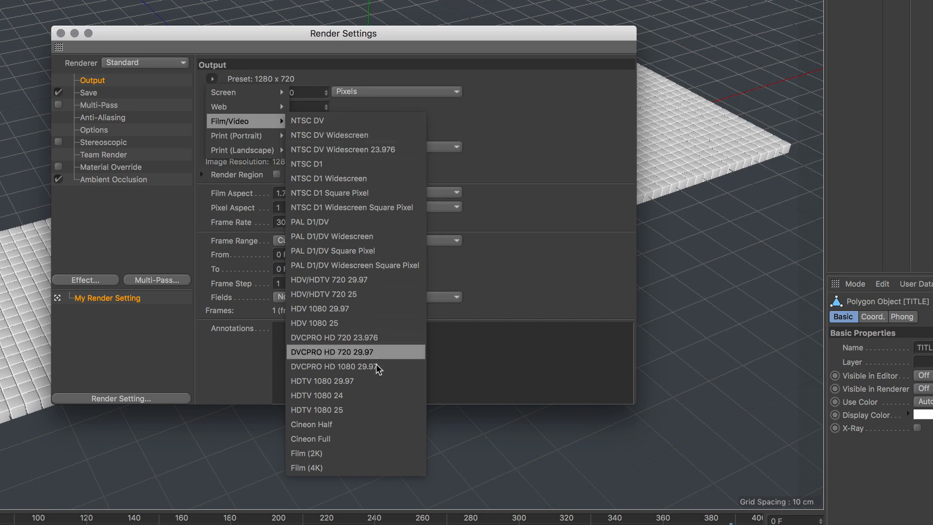
{"action": "left_click", "coordinate": [359, 405]}
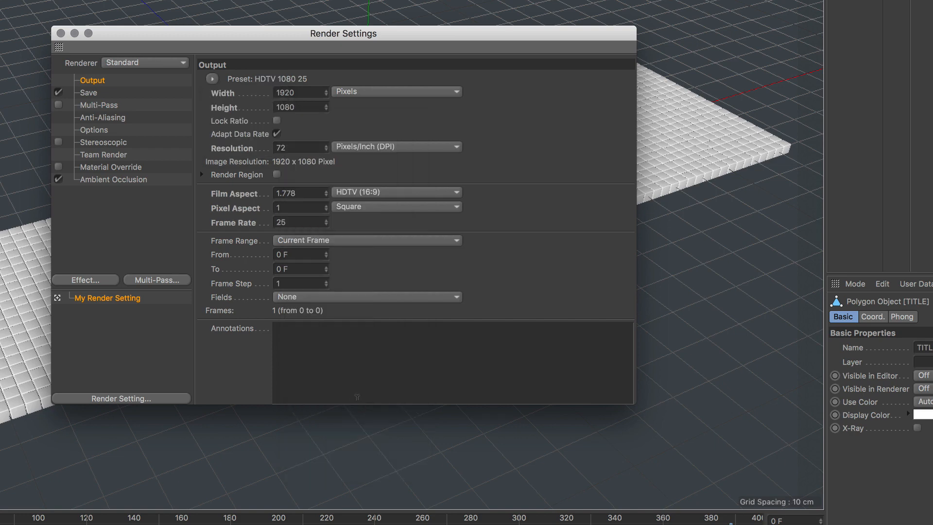
{"action": "left_click", "coordinate": [354, 241]}
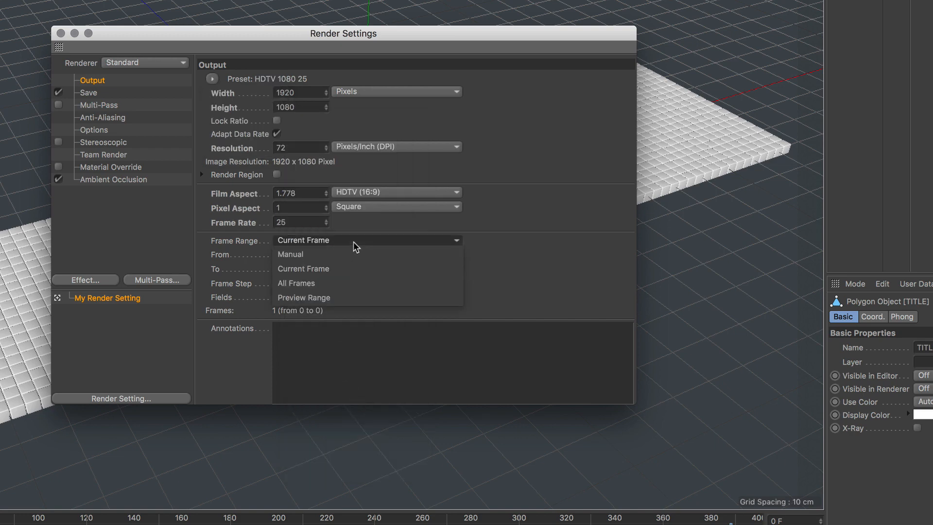
{"action": "left_click", "coordinate": [344, 278]}
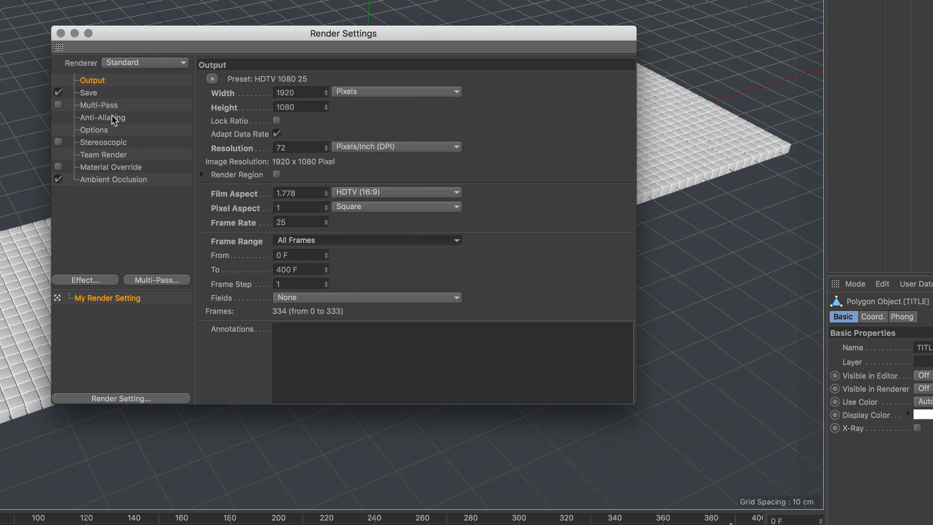
Save the render as an MP4 file named VOXEL on the Desktop and close the render settings
{"action": "left_click", "coordinate": [94, 94]}
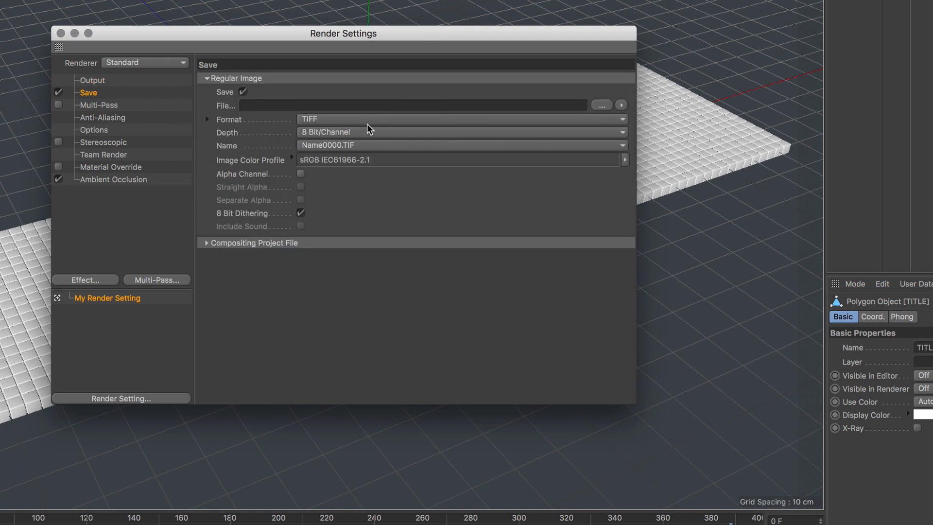
{"action": "left_click", "coordinate": [380, 121]}
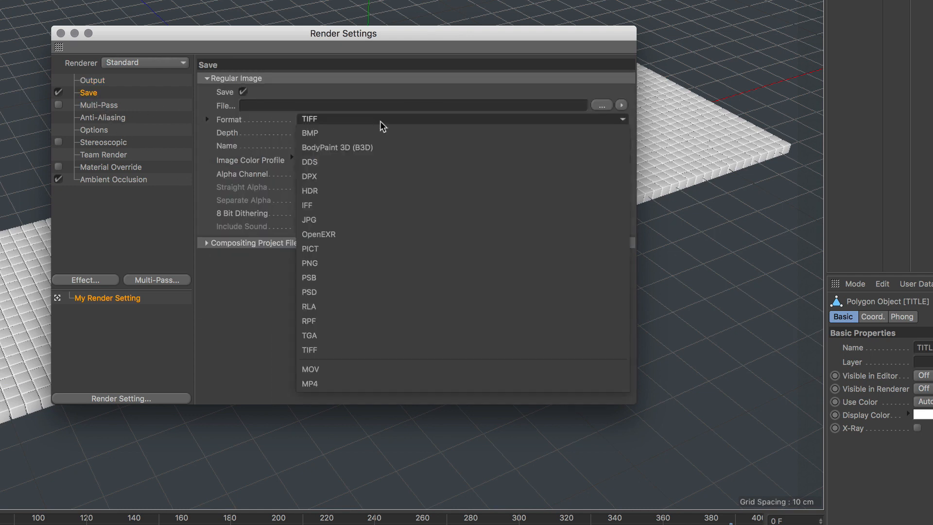
{"action": "left_click", "coordinate": [387, 384]}
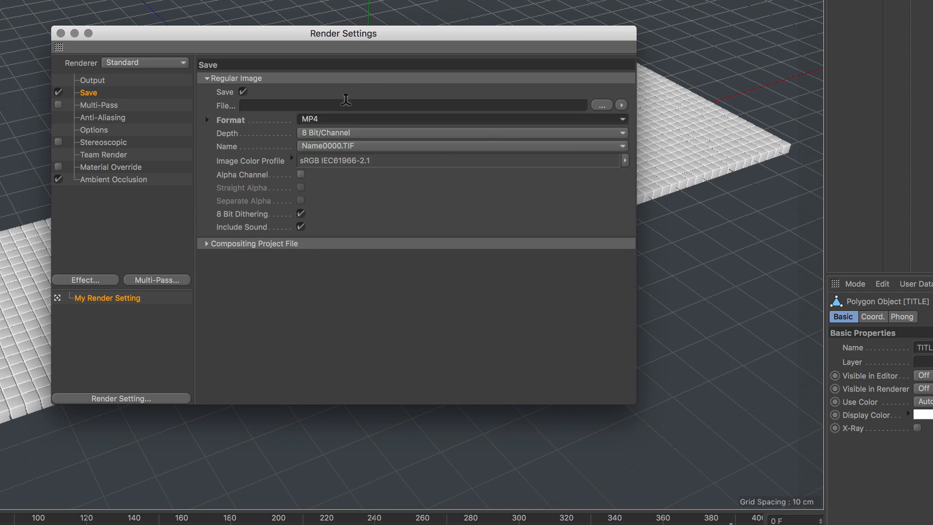
{"action": "left_click", "coordinate": [343, 105]}
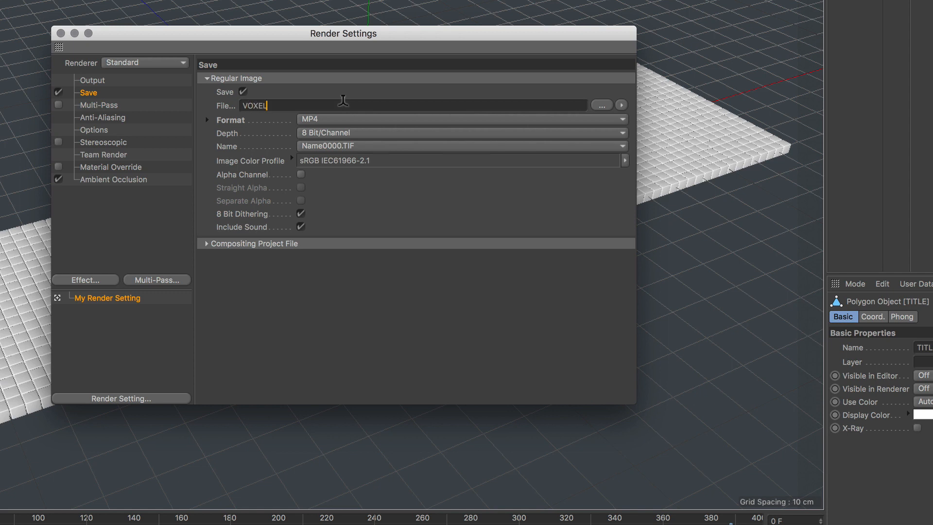
{"action": "left_click", "coordinate": [602, 105]}
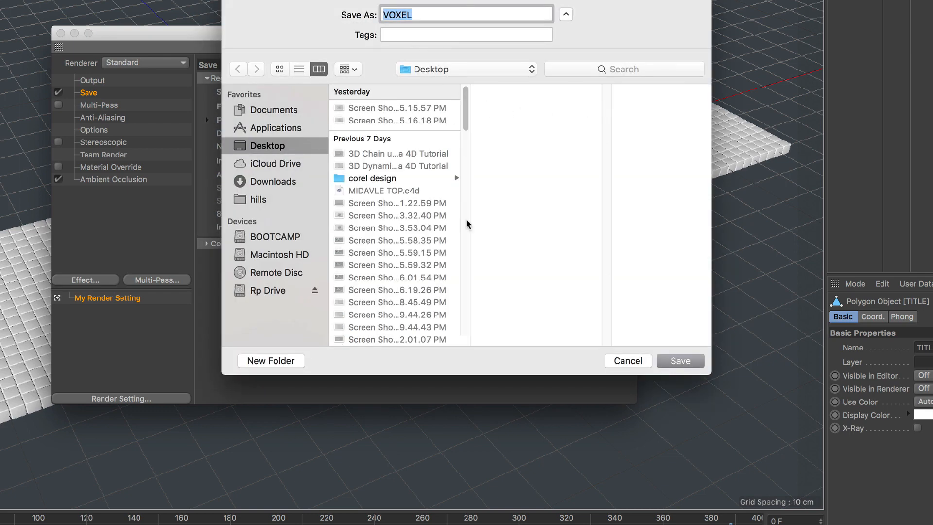
{"action": "left_click", "coordinate": [680, 361]}
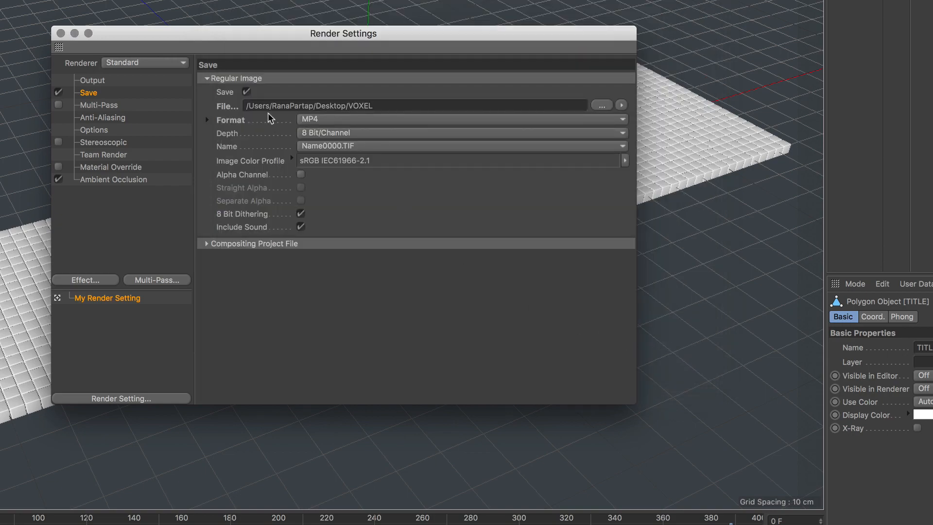
{"action": "left_click", "coordinate": [60, 33]}
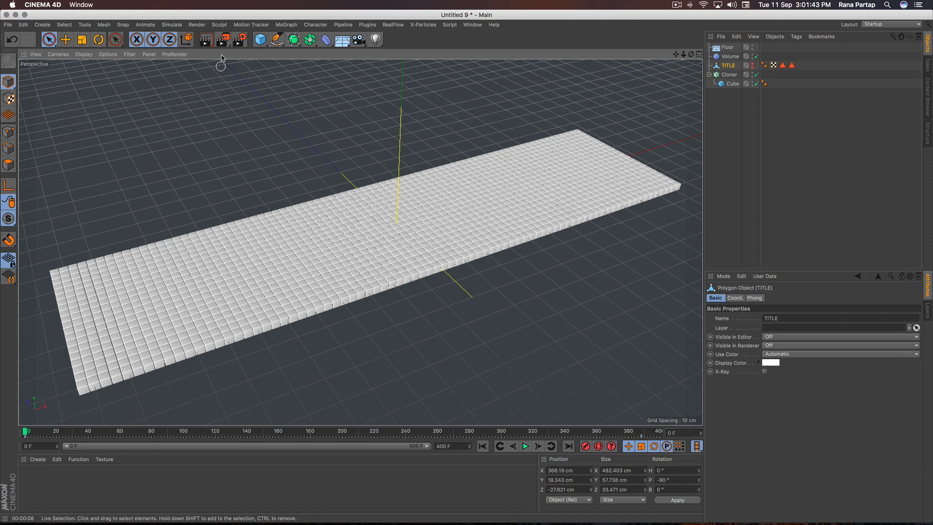
Render the full animation in the Picture Viewer
{"action": "left_click", "coordinate": [222, 40]}
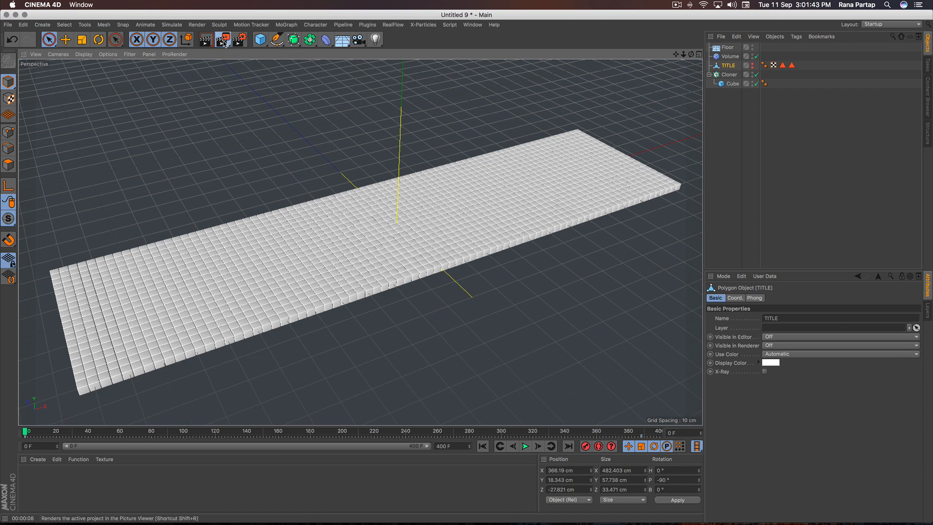
{"action": "scroll", "coordinate": [311, 210], "scroll_direction": "down", "scroll_amount": 2}
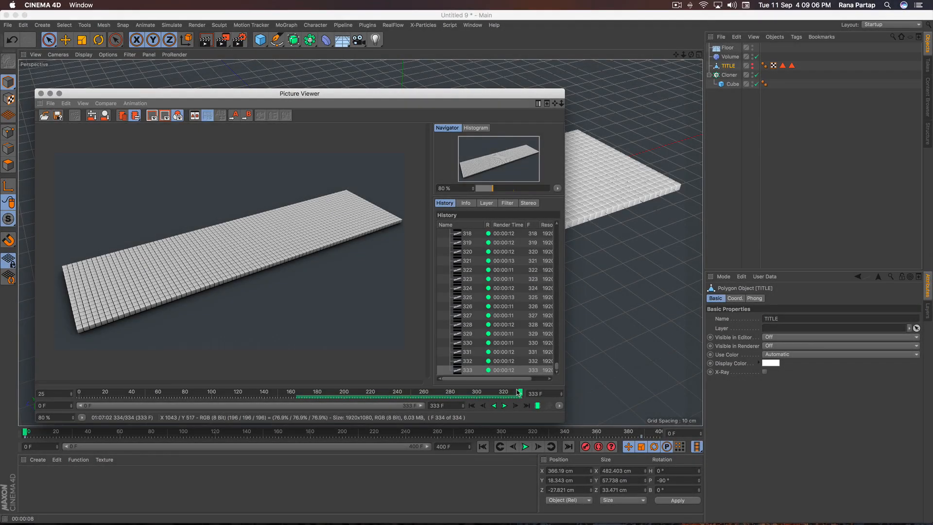
Review the rendered animation in the Picture Viewer by rewinding it, playing it forwards and scrubbing through its frames
{"action": "left_click_drag", "start_coordinate": [518, 393], "coordinate": [70, 396]}
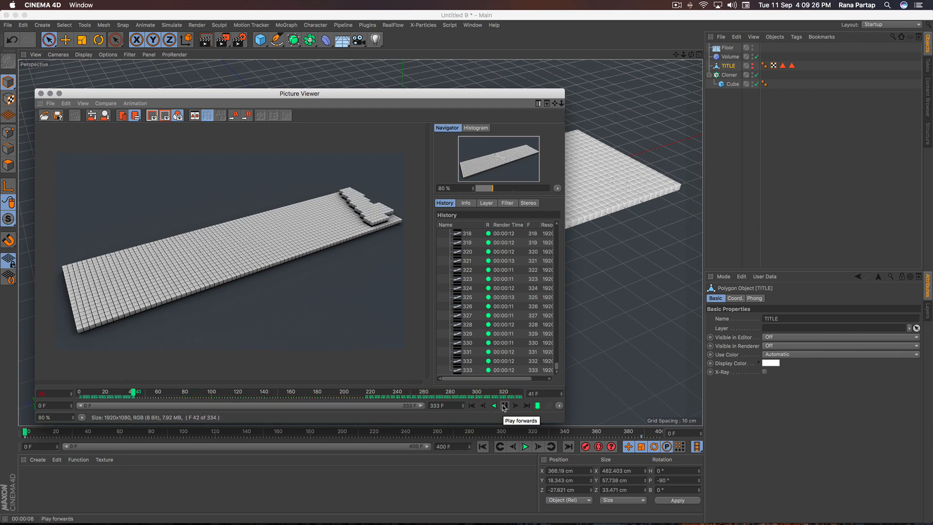
{"action": "left_click", "coordinate": [504, 406]}
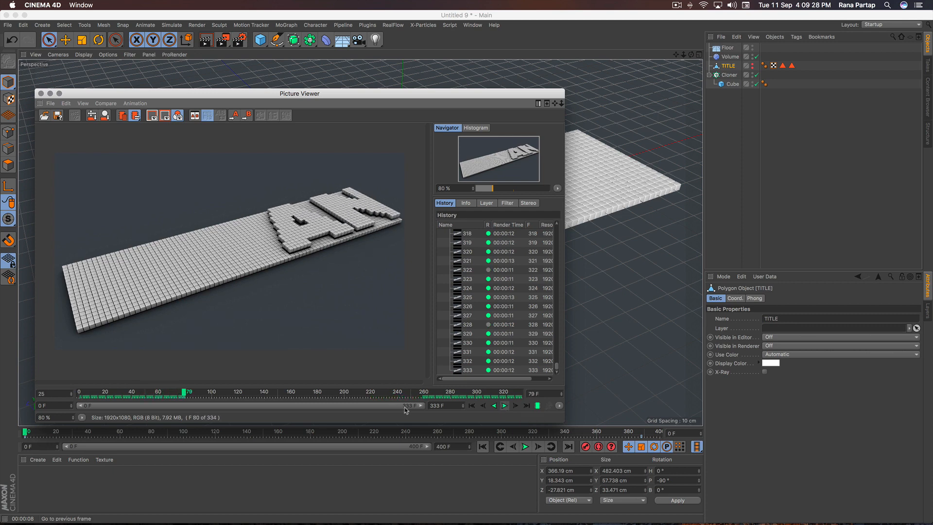
{"action": "left_click_drag", "start_coordinate": [185, 394], "coordinate": [246, 405]}
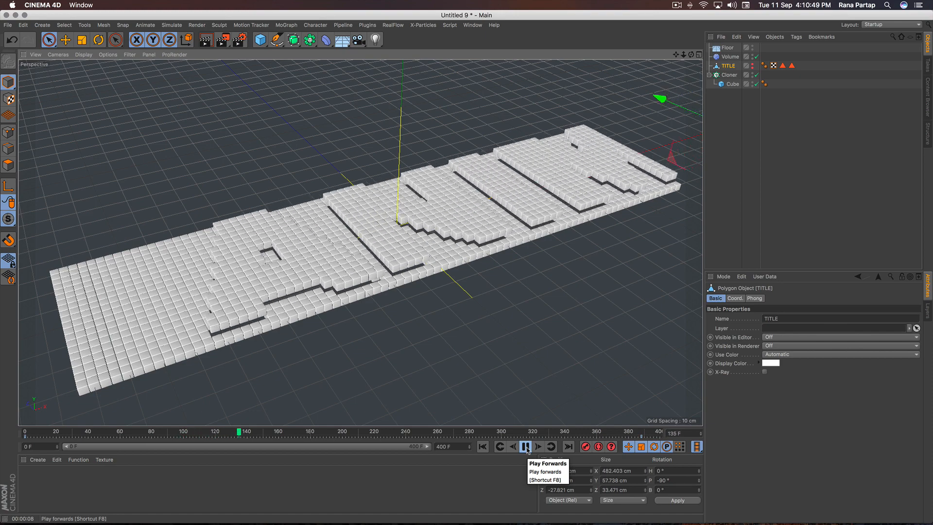
Stop the viewport playback at frame 176 and render the view, and stop the continued playback at frame 249
{"action": "left_click", "coordinate": [526, 445]}
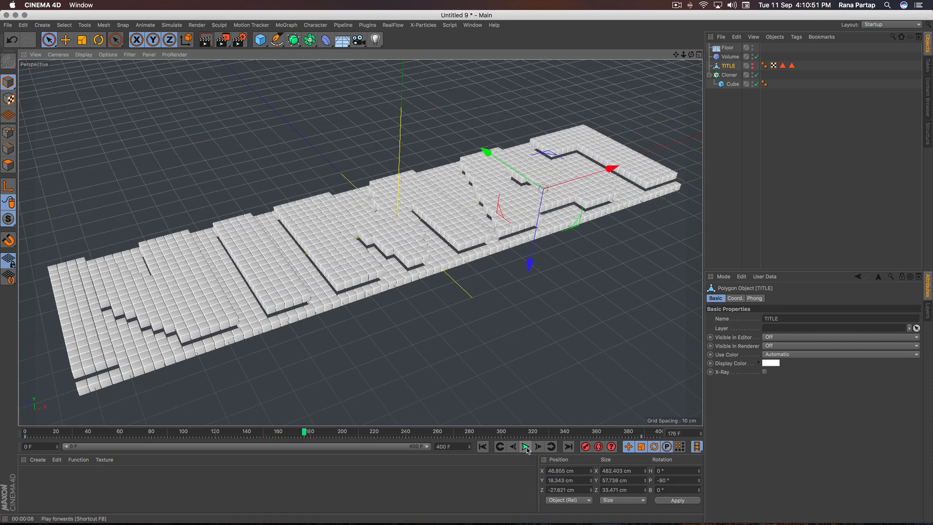
{"action": "left_click", "coordinate": [205, 40]}
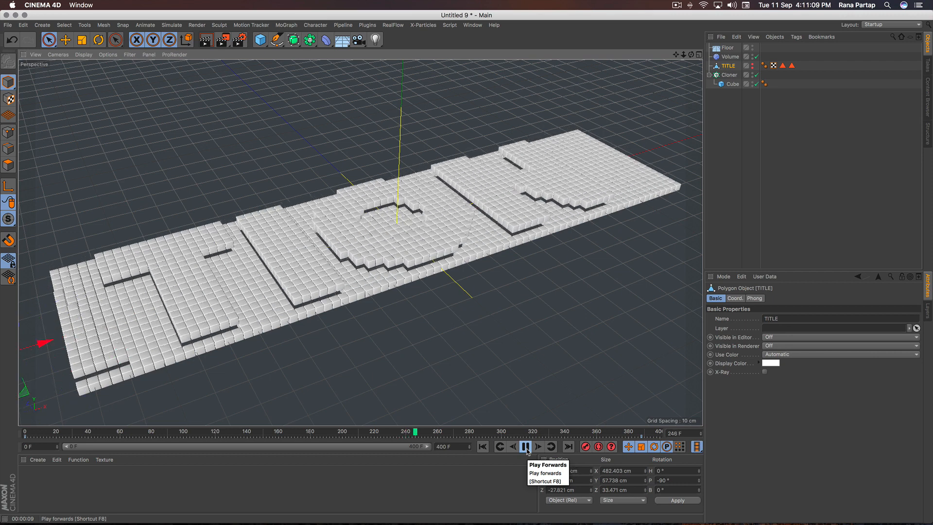
{"action": "left_click", "coordinate": [524, 445]}
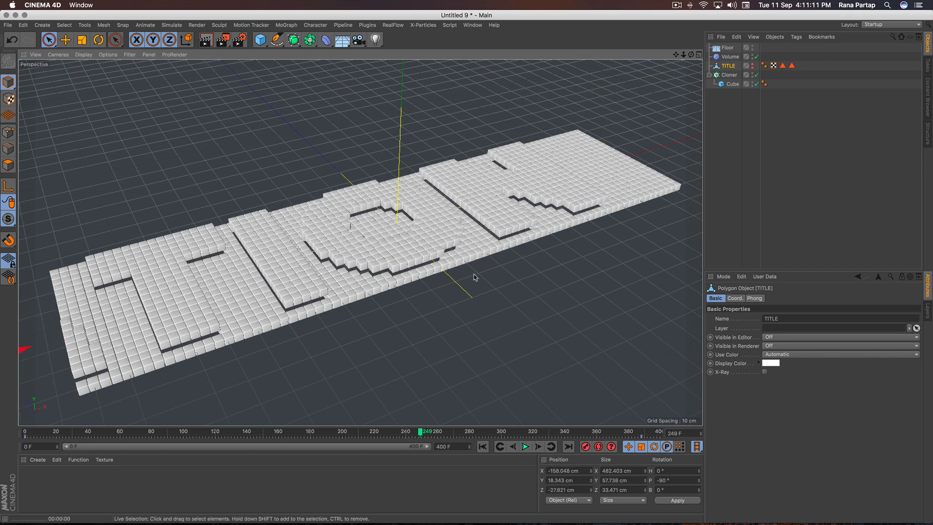